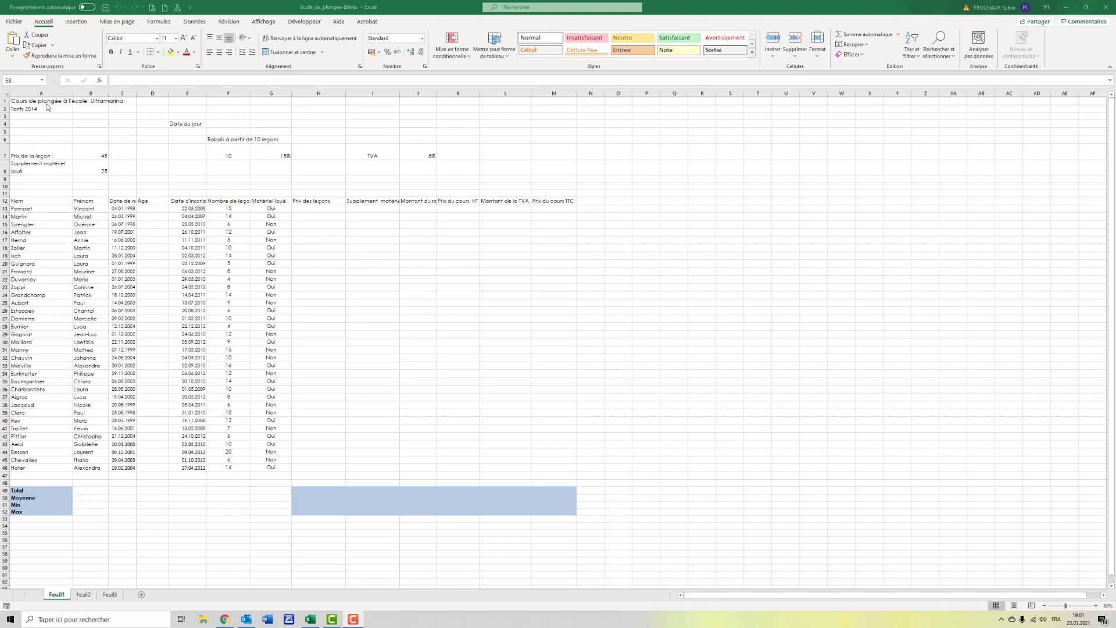
- Merge and centre the course title across A1:M1, make it bold and enlarge its font by two increments
drag(23, 101, 555, 101)
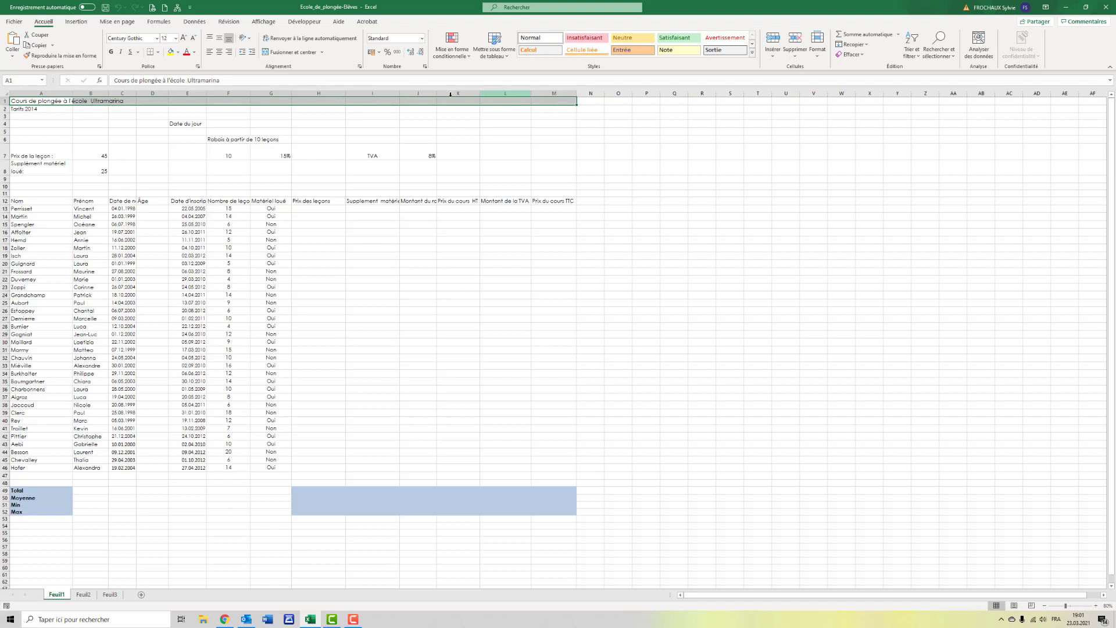
click(285, 53)
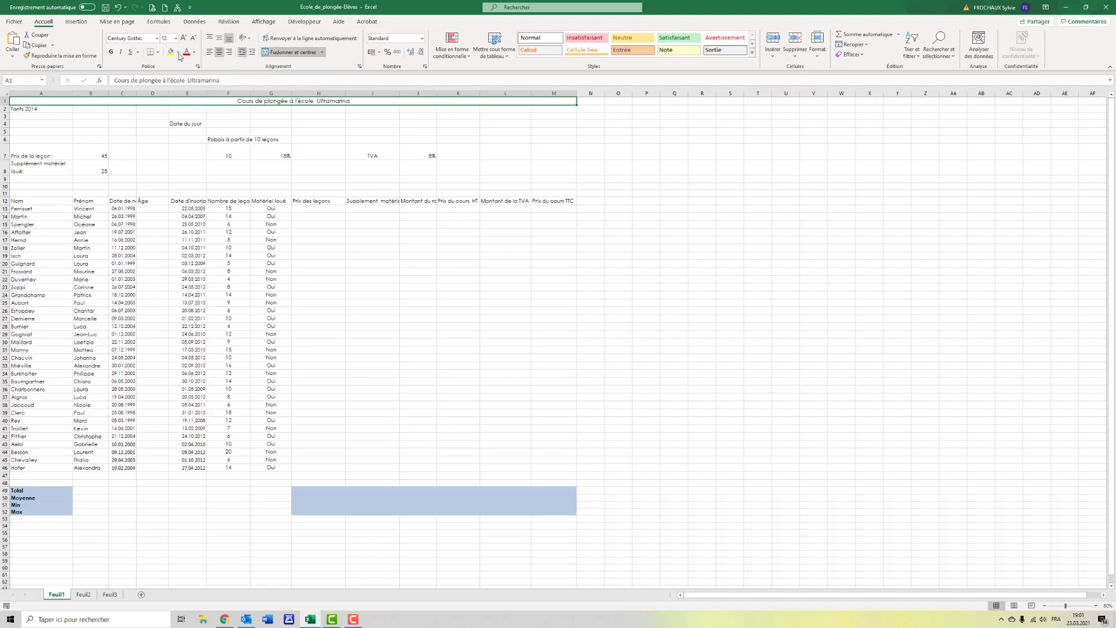
click(111, 53)
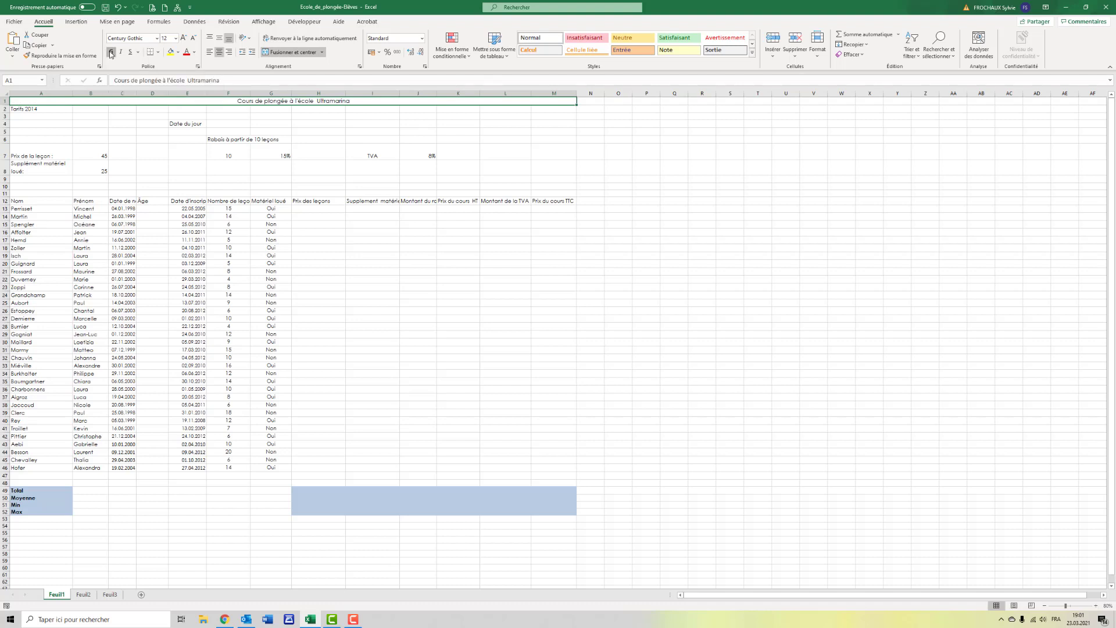
click(185, 40)
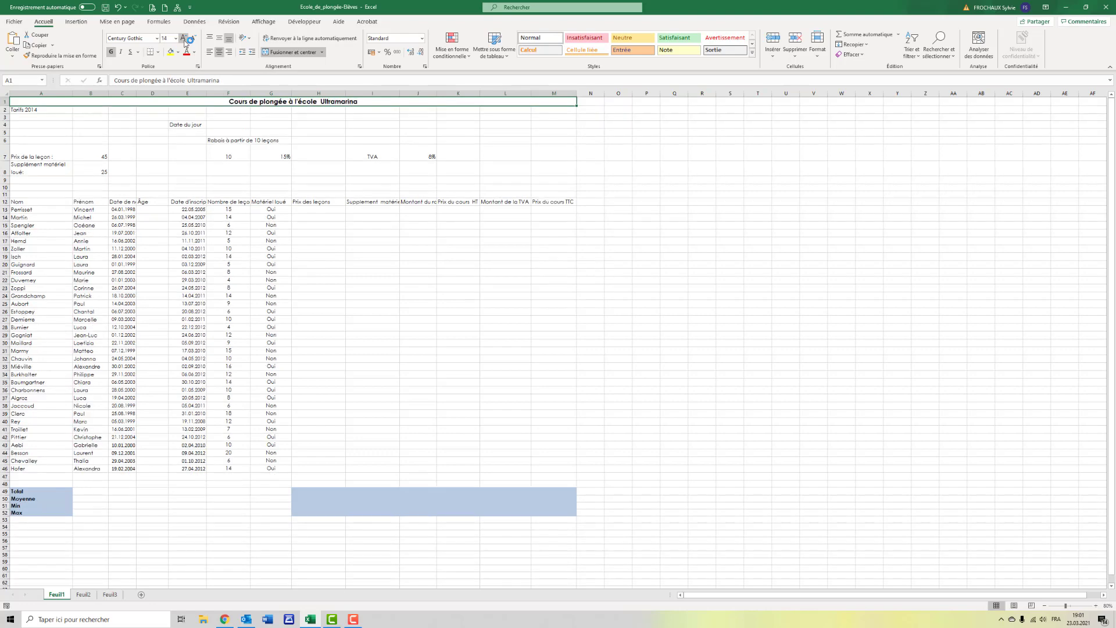
click(184, 39)
- Merge and centre the Tarifs subtitle across A2:M2 and make it bold
drag(21, 110, 533, 110)
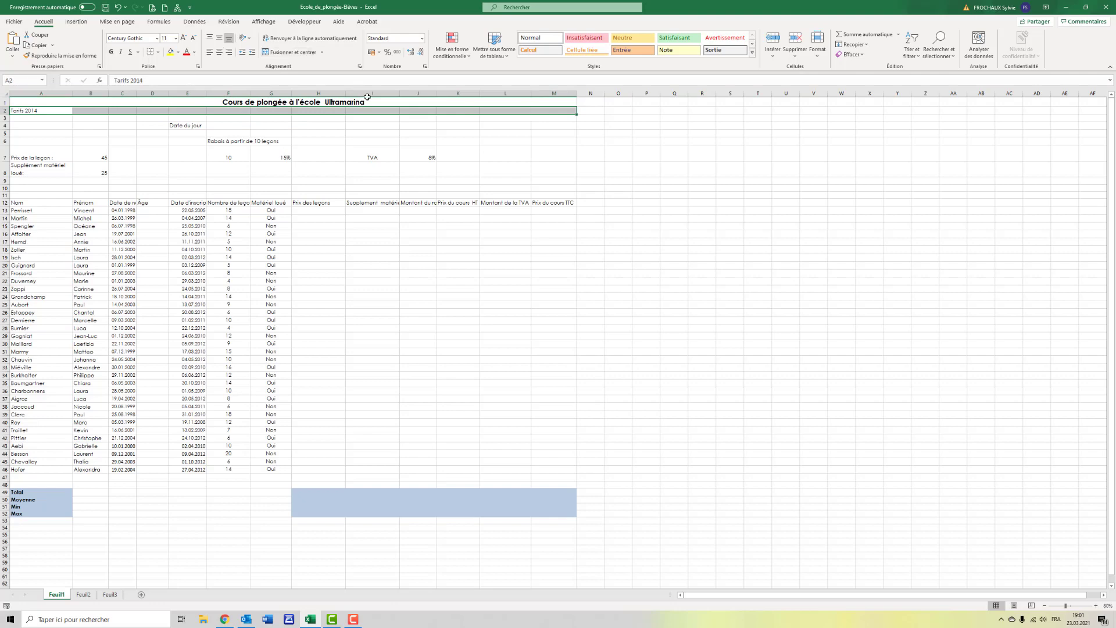
click(290, 51)
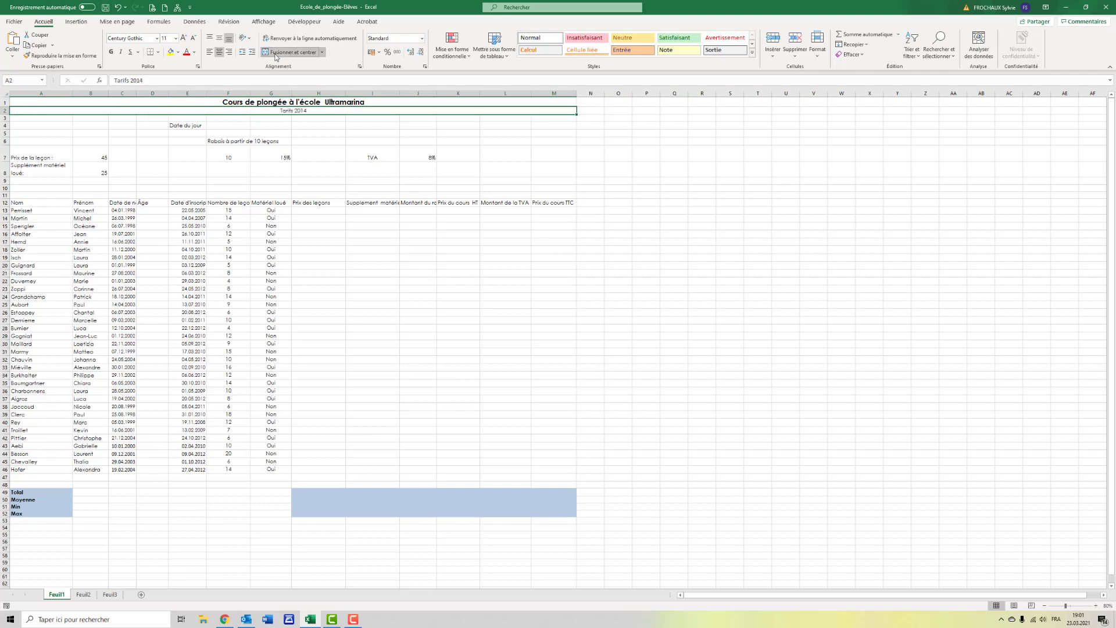
click(111, 52)
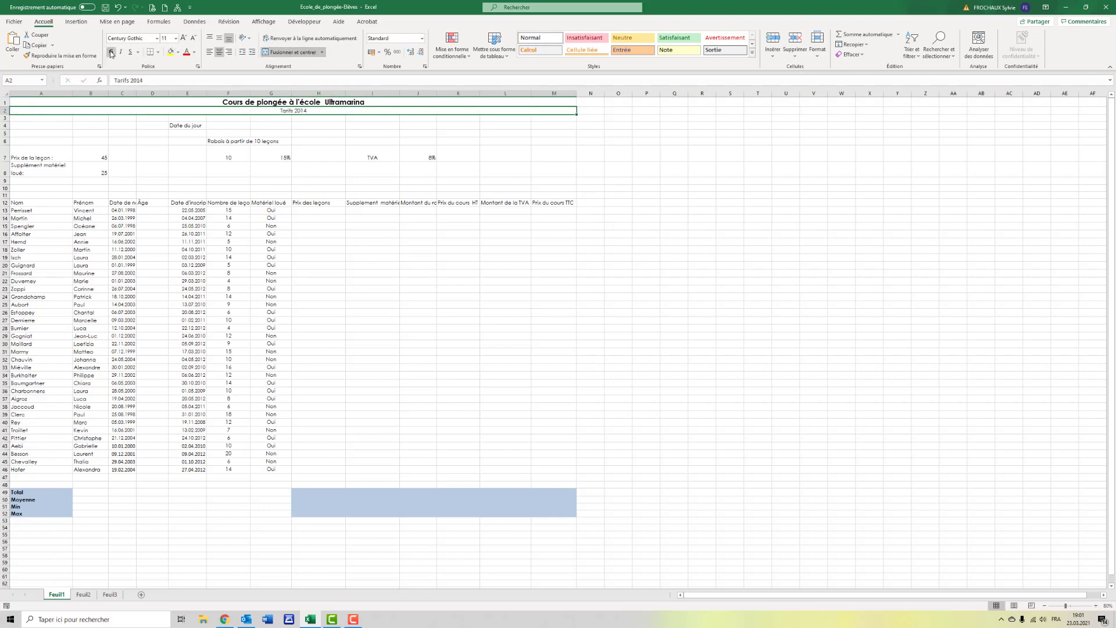
- Change the year in the subtitle so that it reads "Tarifs 2021"
double_click(303, 110)
drag(302, 110, 312, 113)
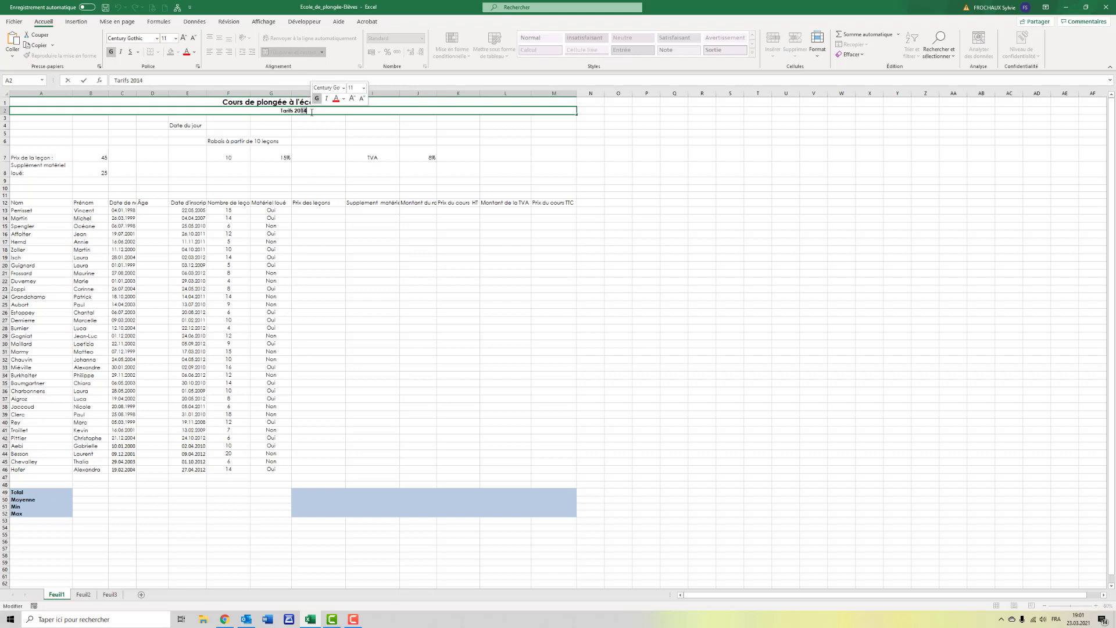
text(21)
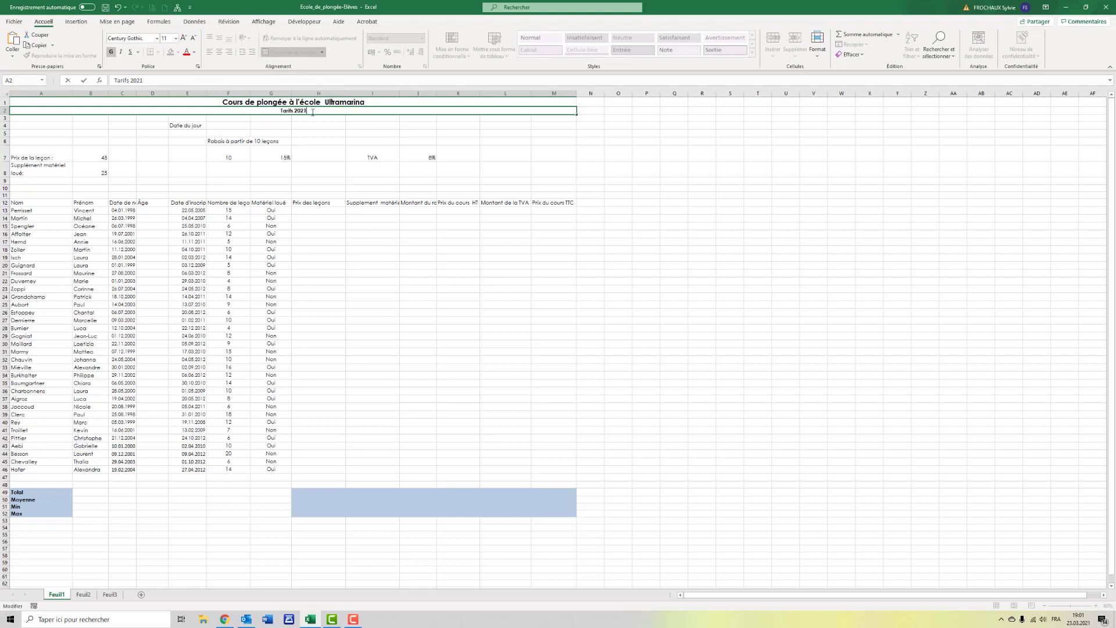
key(Return)
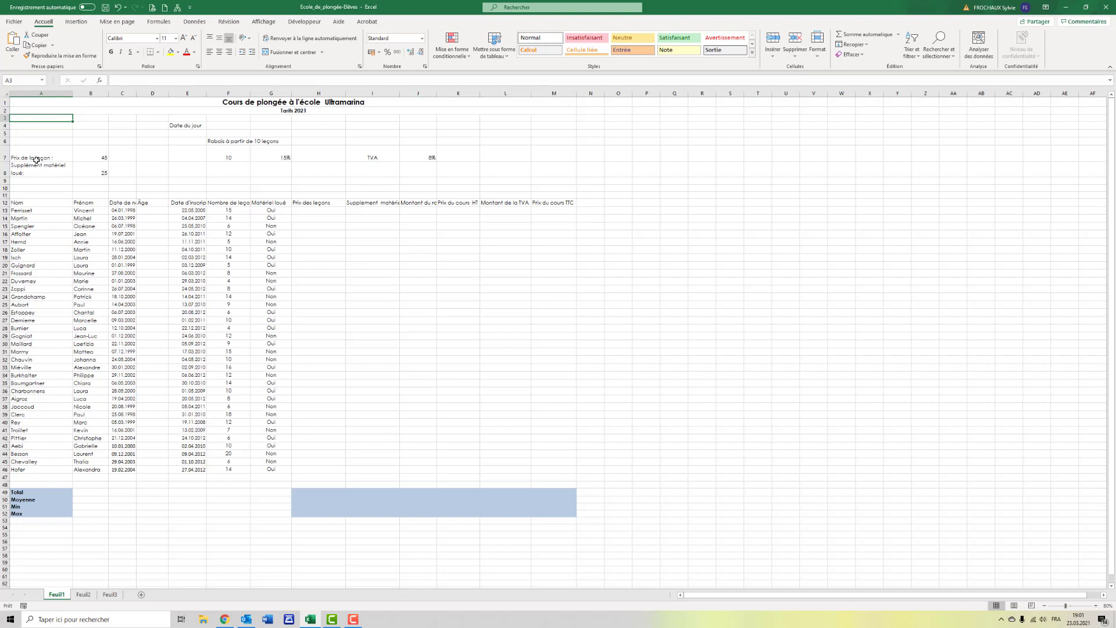
- Apply all borders to A7:B8, F6:G7, I7:J7, the student table A12:M46, and the summary blocks A49:A52 and H49:M52
drag(36, 160, 81, 165)
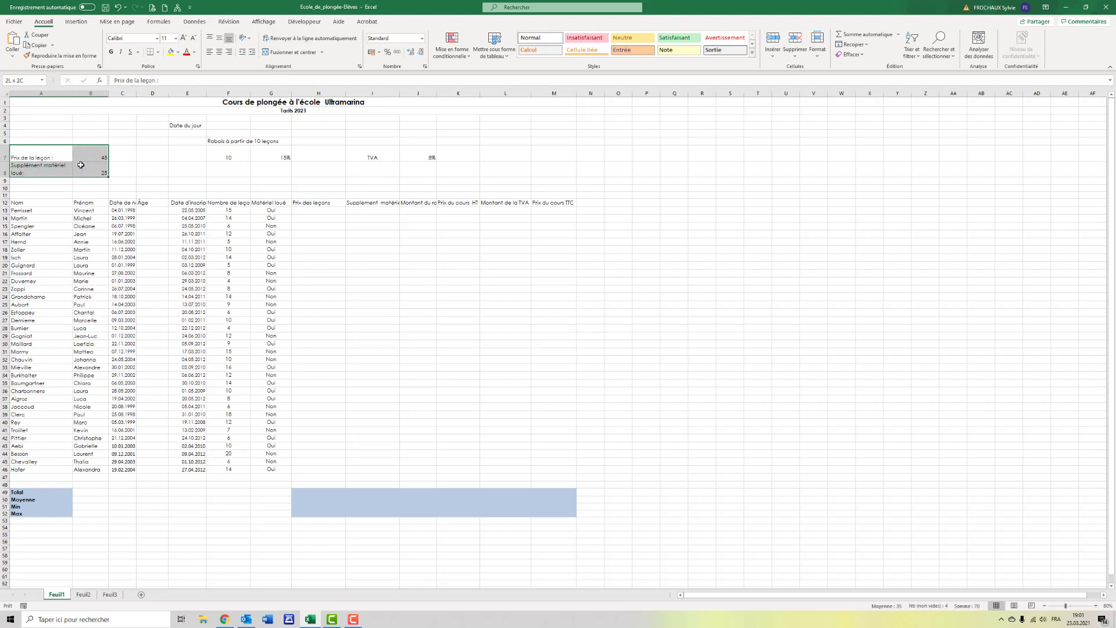
ctrl+drag(216, 142, 267, 150)
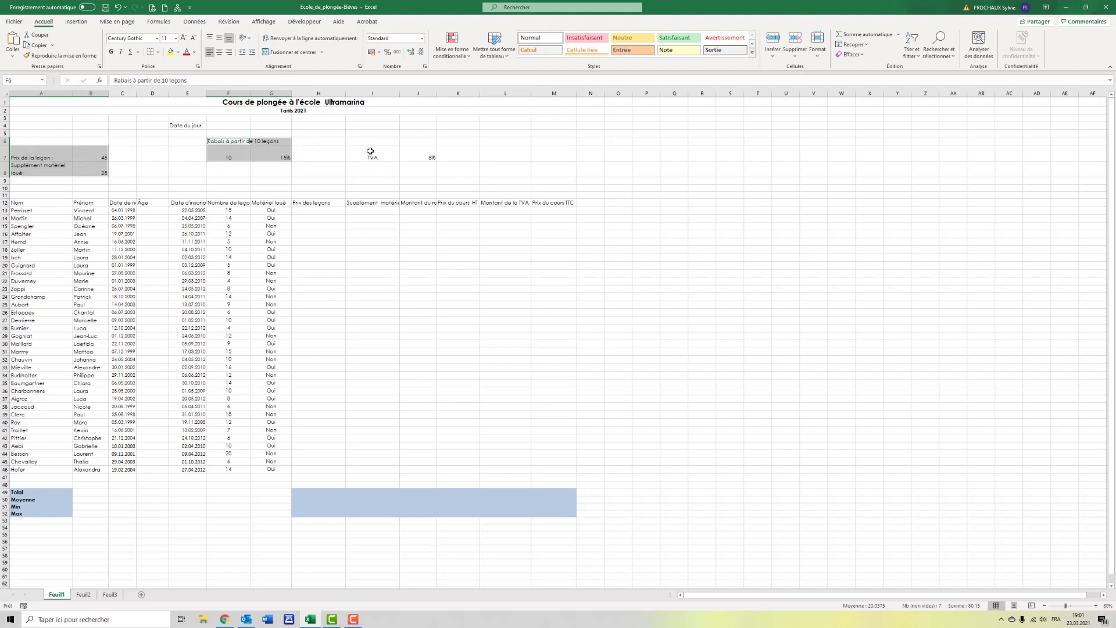
ctrl+drag(372, 154, 407, 153)
mouse_move(31, 202)
ctrl+mouse_down()
mouse_move(488, 299)
mouse_move(541, 352)
mouse_move(541, 469)
ctrl+mouse_up()
ctrl+drag(303, 495, 552, 514)
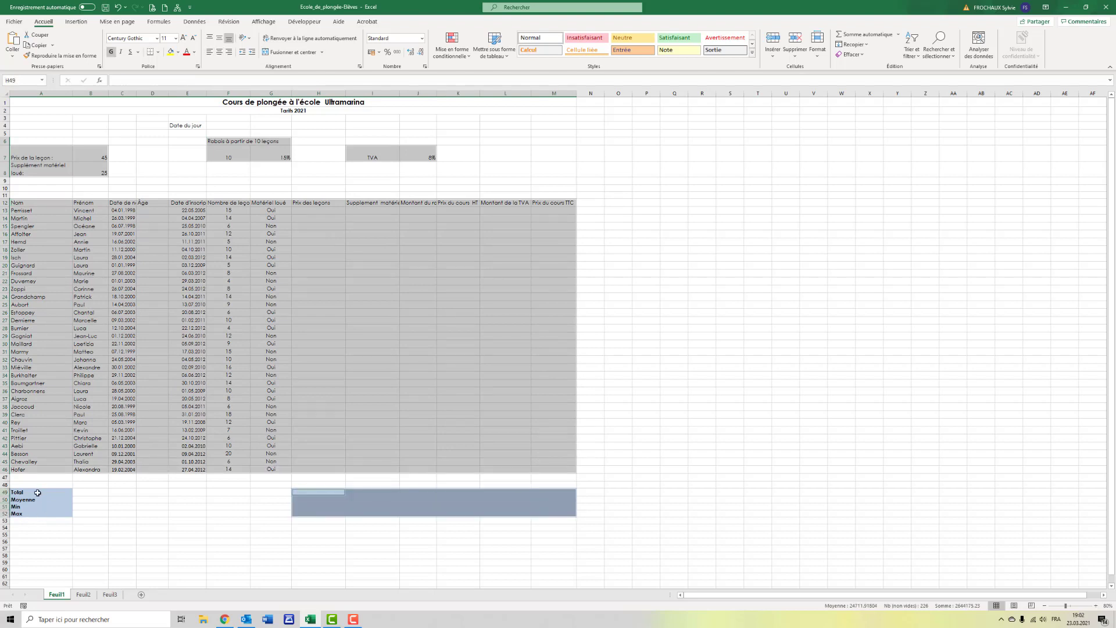
ctrl+drag(38, 492, 43, 514)
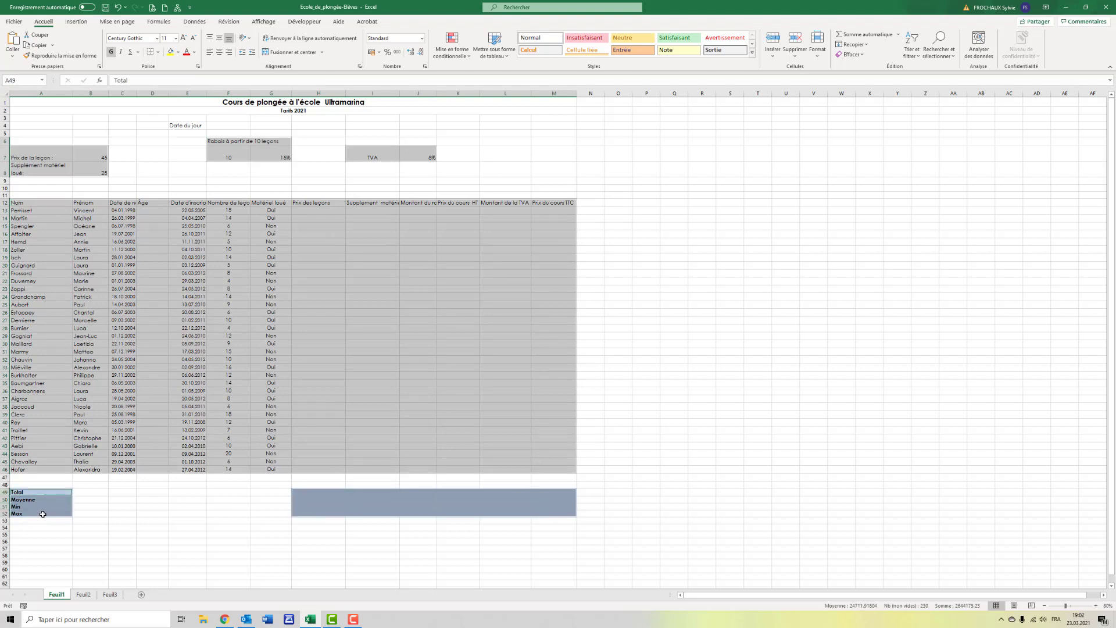
click(158, 52)
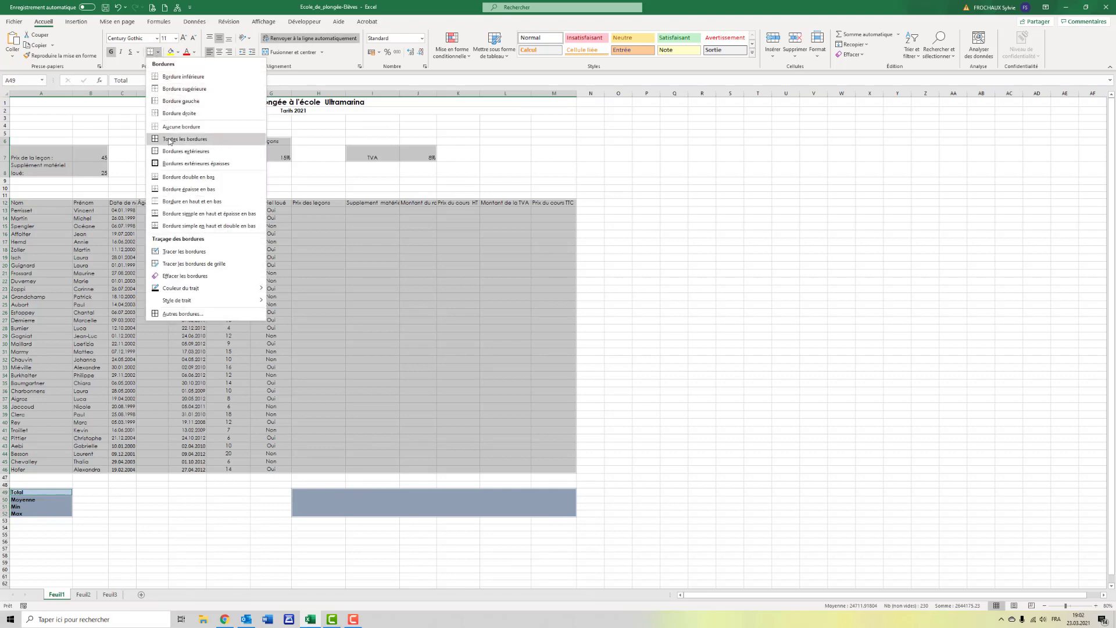
click(169, 139)
click(91, 210)
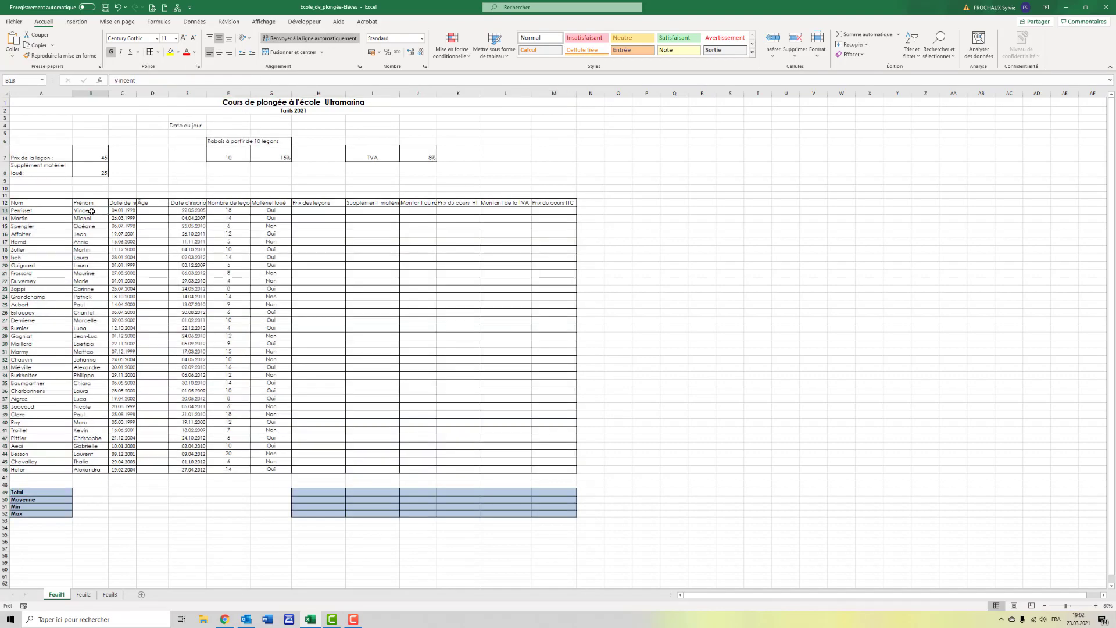
- Fill the label cells A7:A8, F6:G6 and I7 with a light blue theme colour and make them bold and vertically centred
drag(46, 152, 49, 172)
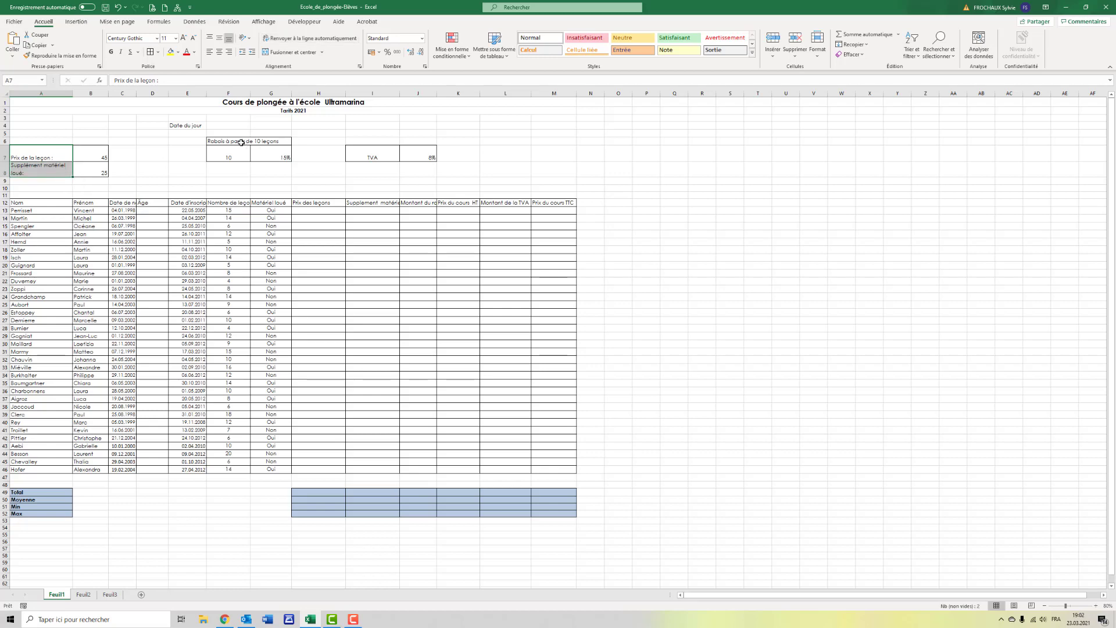
drag(241, 143, 271, 142)
click(56, 152)
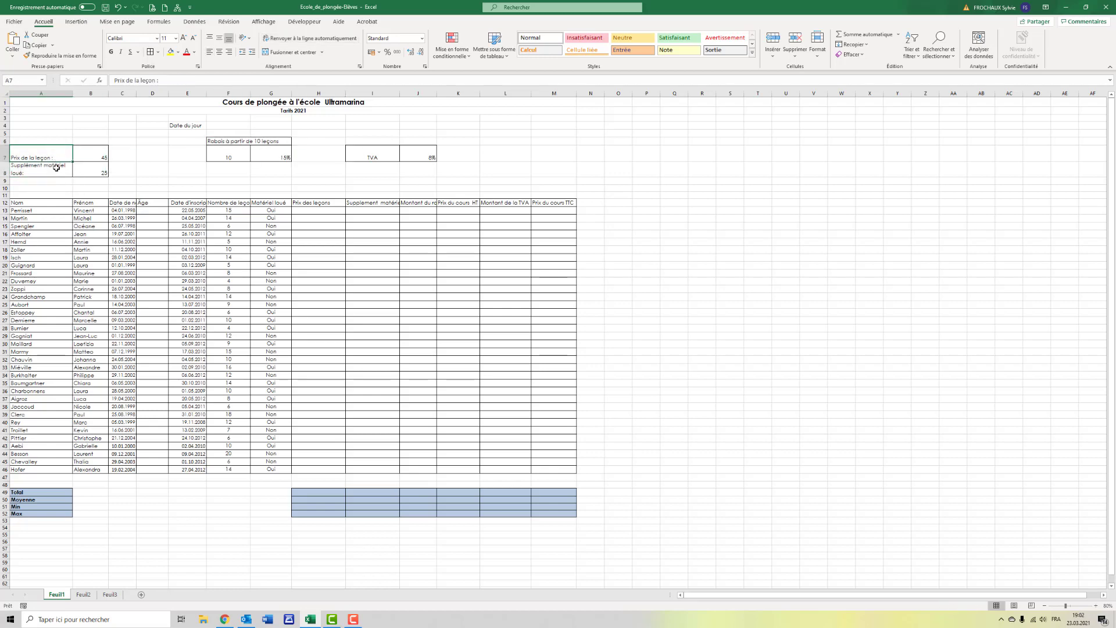
drag(56, 167, 55, 170)
ctrl+drag(238, 142, 269, 142)
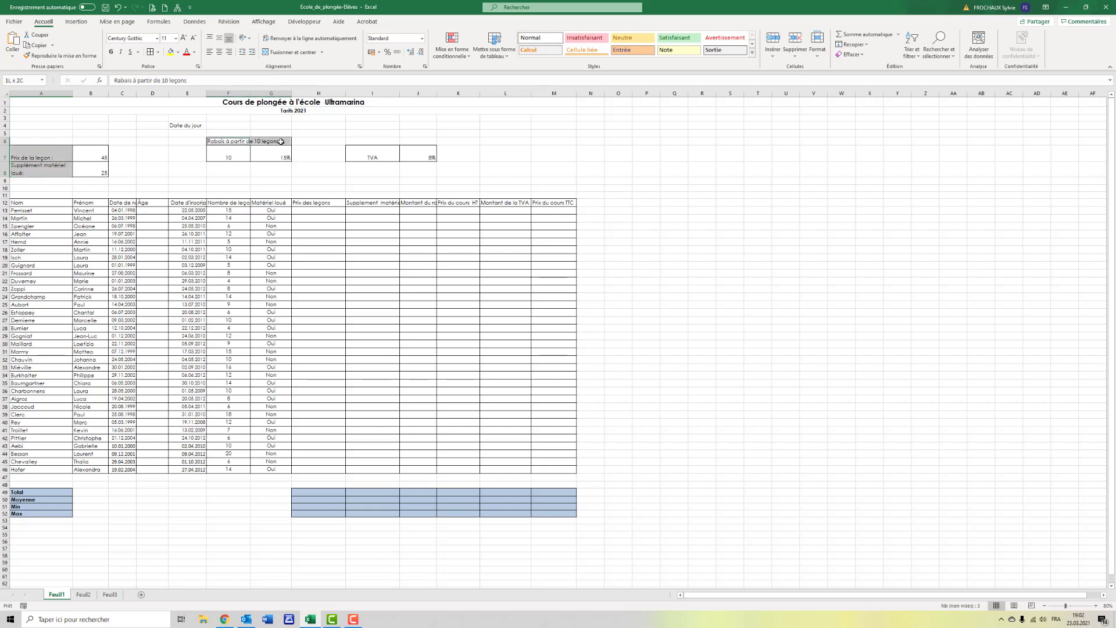
ctrl+click(364, 154)
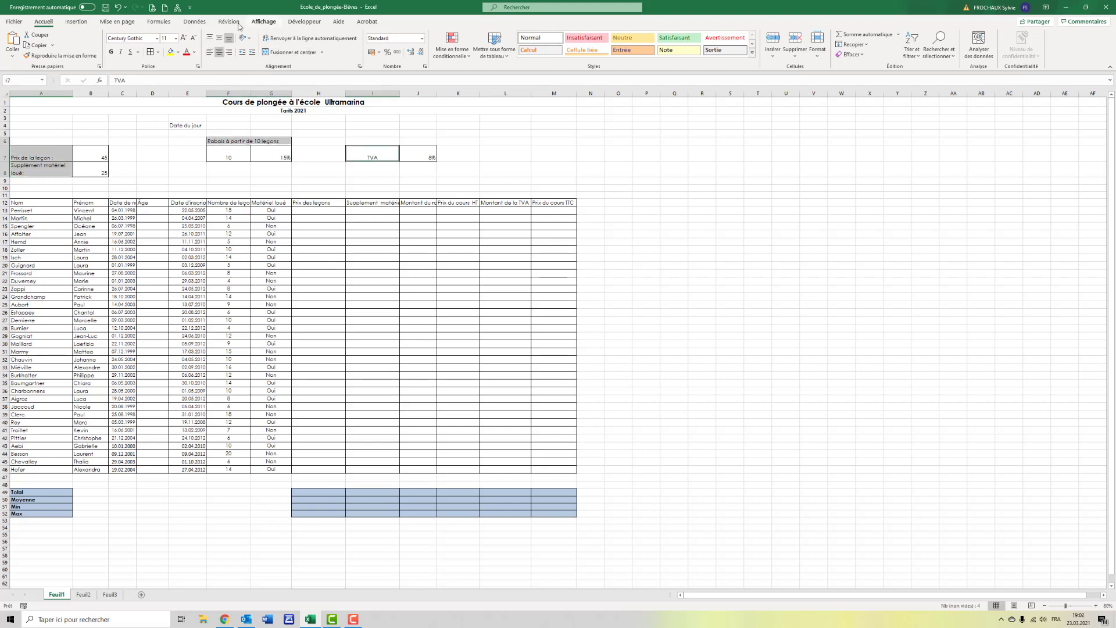
click(179, 52)
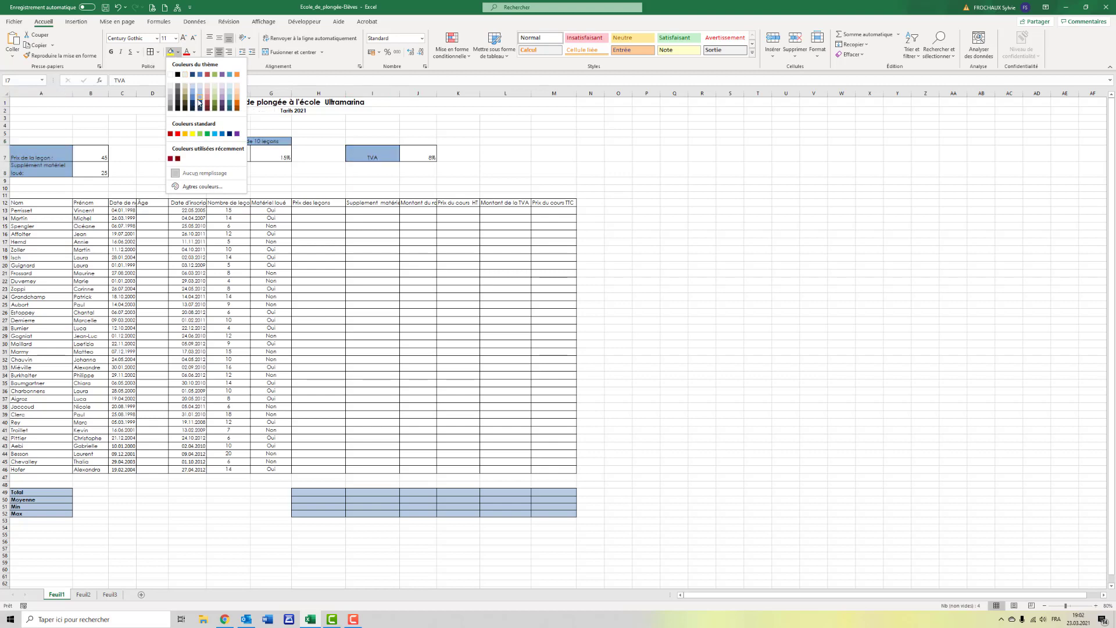
click(199, 103)
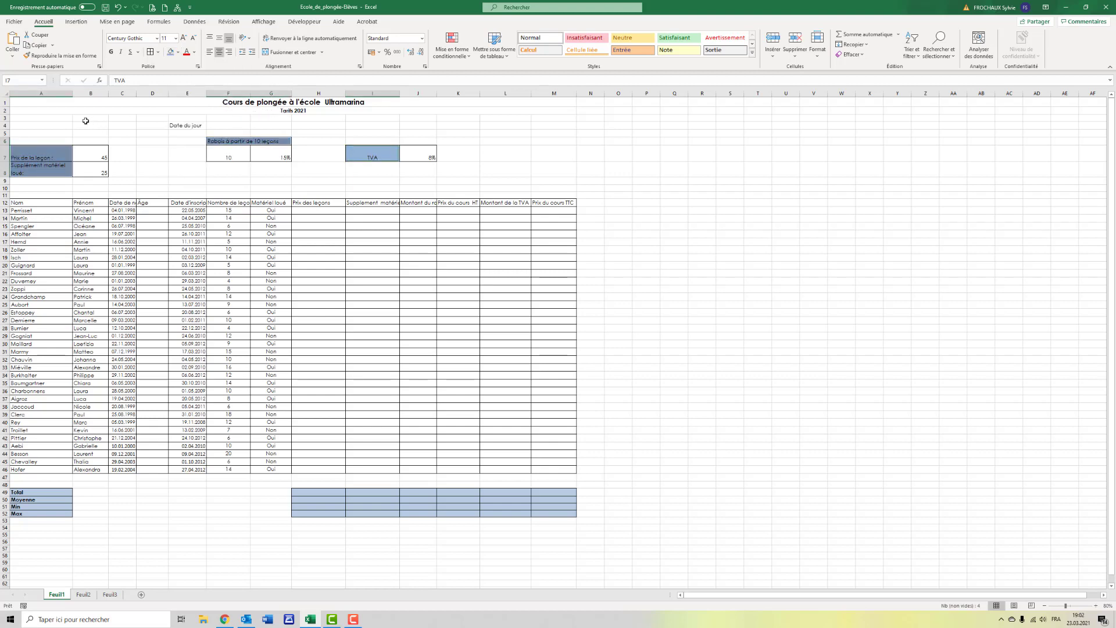
click(111, 52)
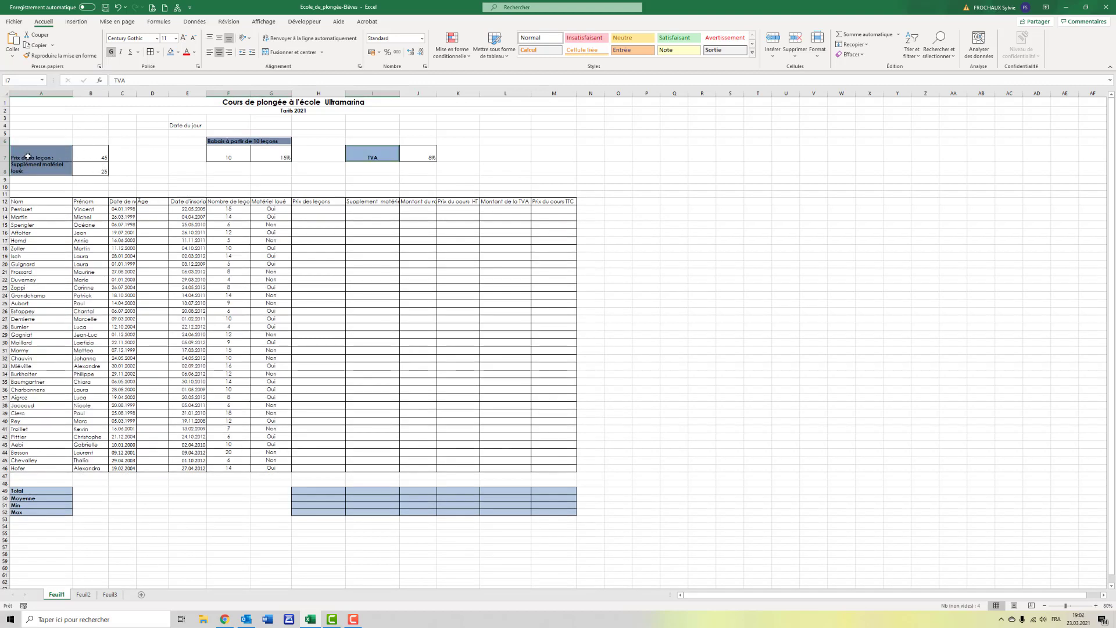
click(219, 37)
- Merge and centre the heading "Rabais à partir de 10 leçons" across F6:G6
click(233, 140)
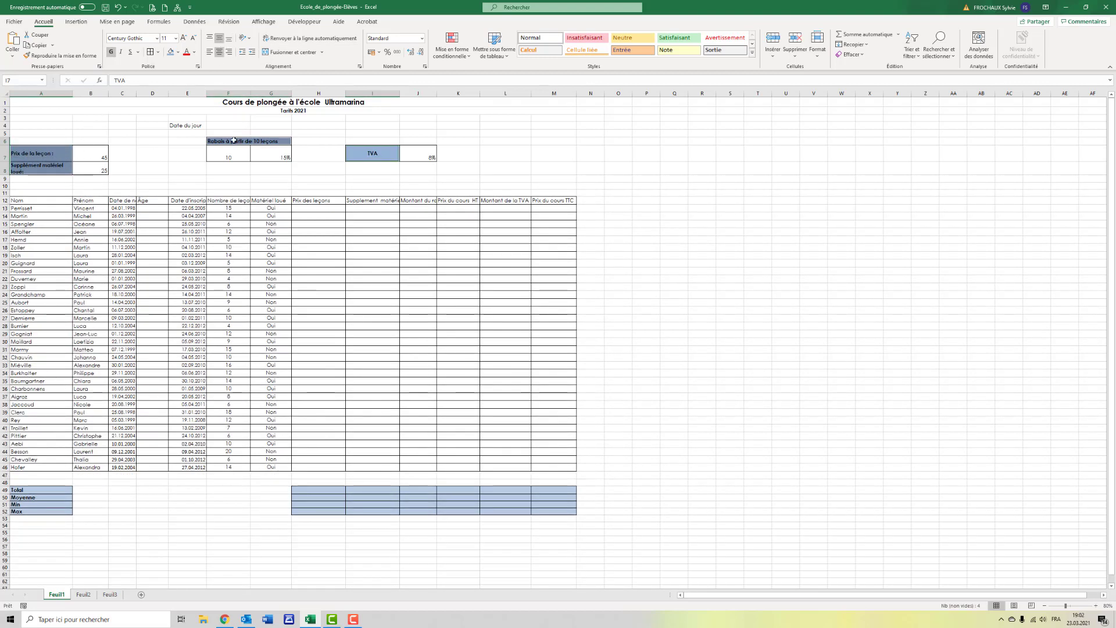
drag(233, 141, 272, 140)
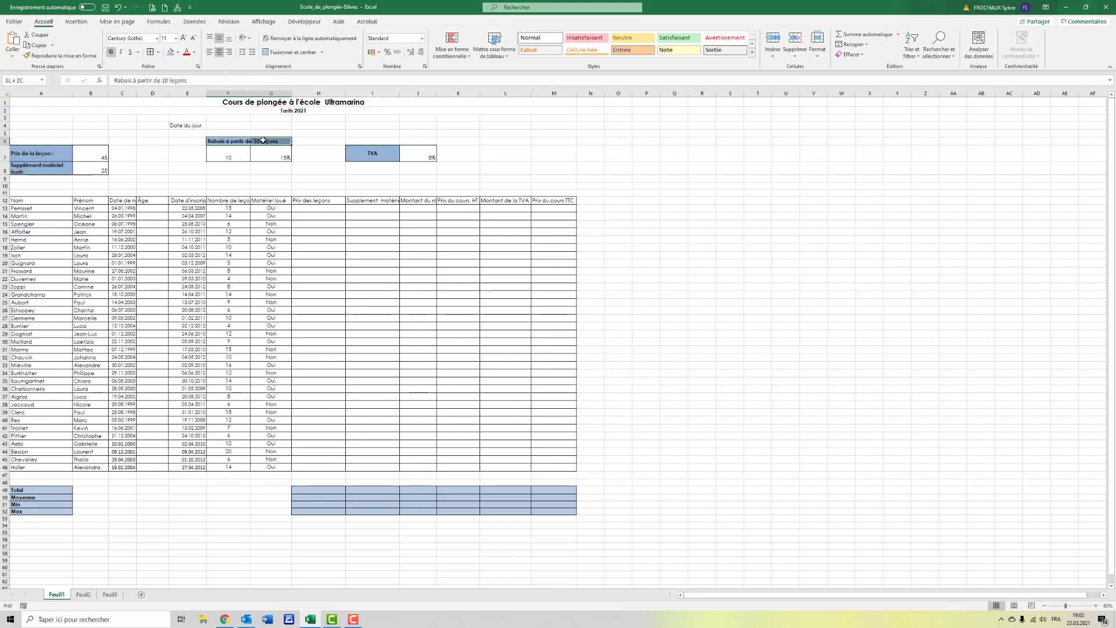
click(291, 51)
- Vertically centre the lesson price and equipment supplement cells A7:B8 together with the TVA rate in J7
click(417, 155)
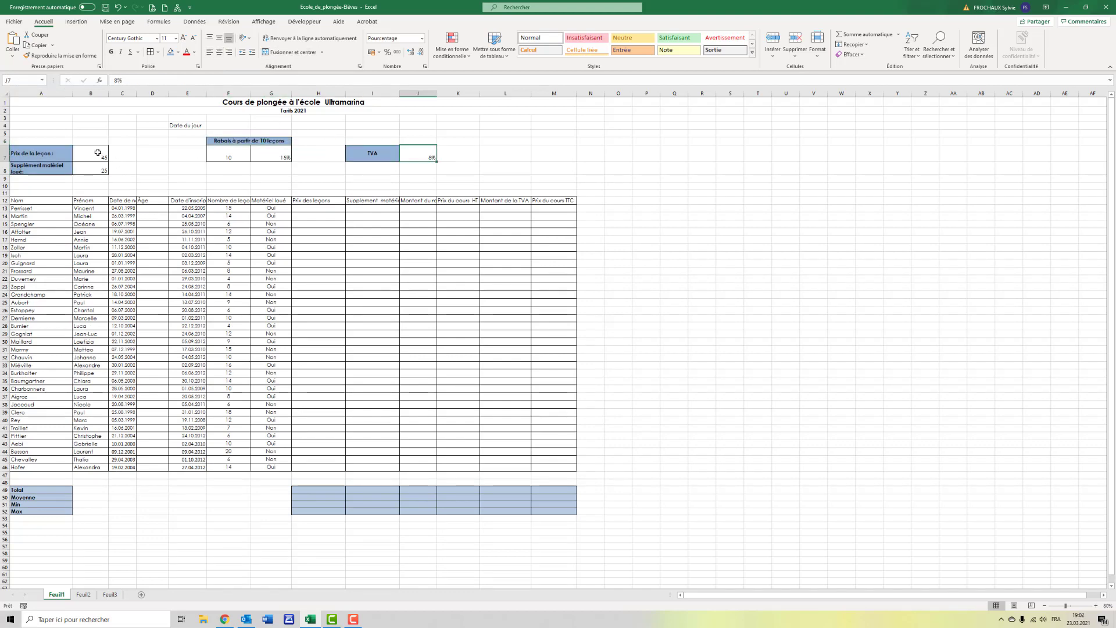
drag(64, 152, 90, 170)
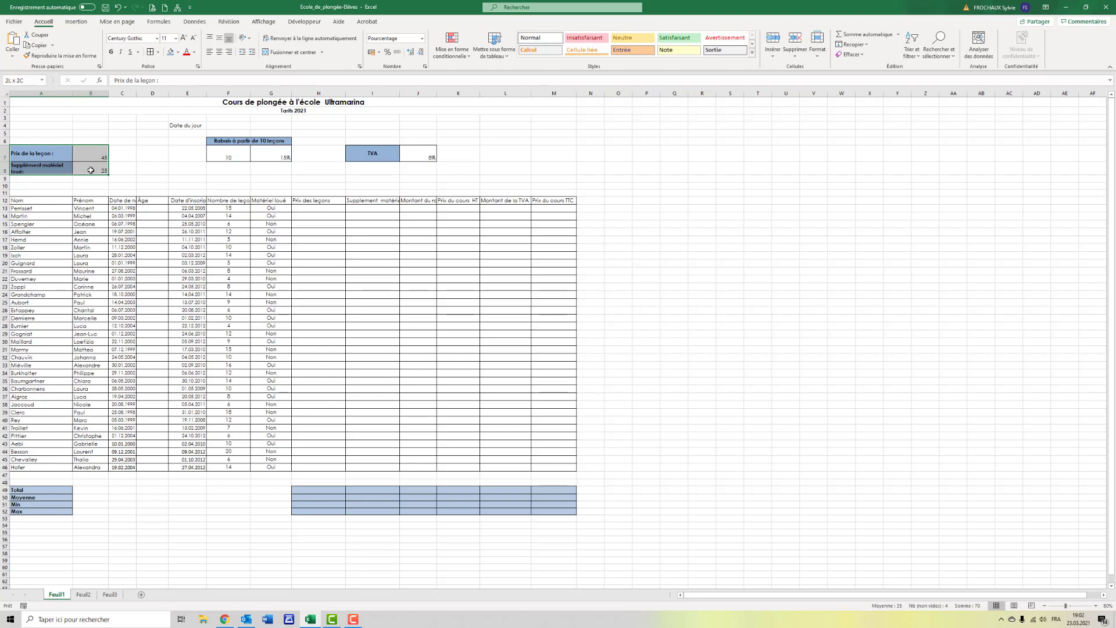
click(411, 154)
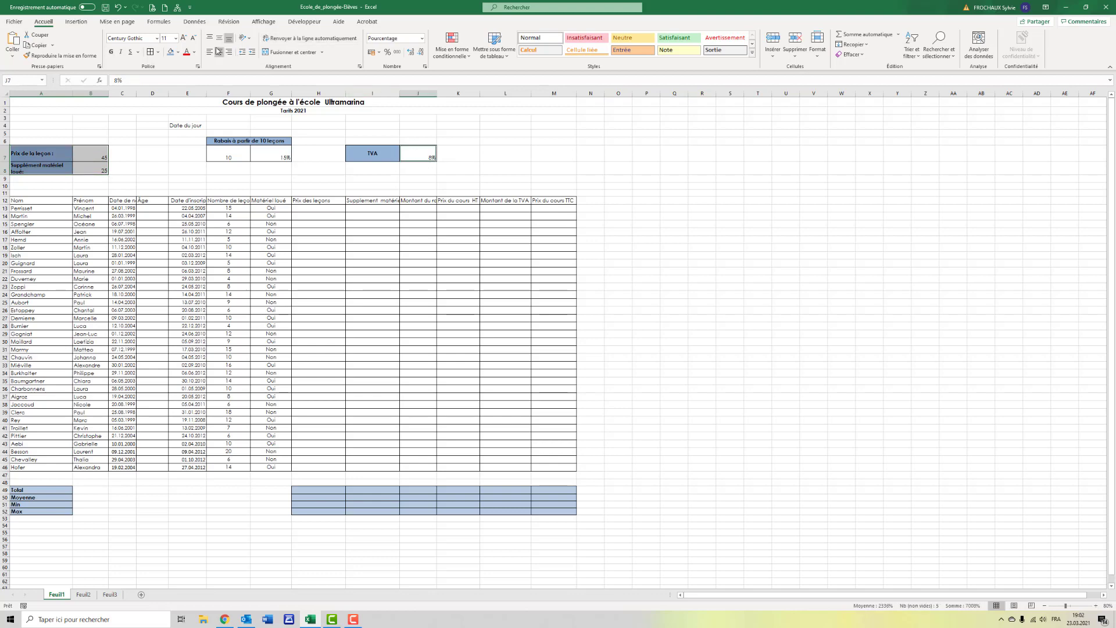
click(220, 178)
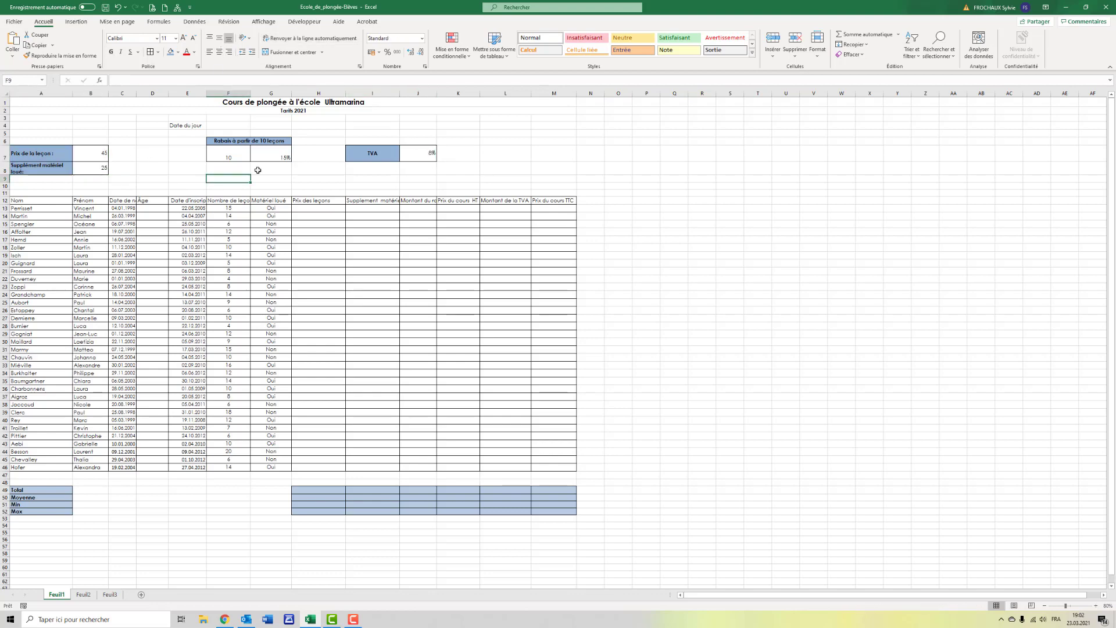
- Centre the TVA rate in J7 horizontally, and centre the discount rate in G7 both horizontally and vertically
click(416, 154)
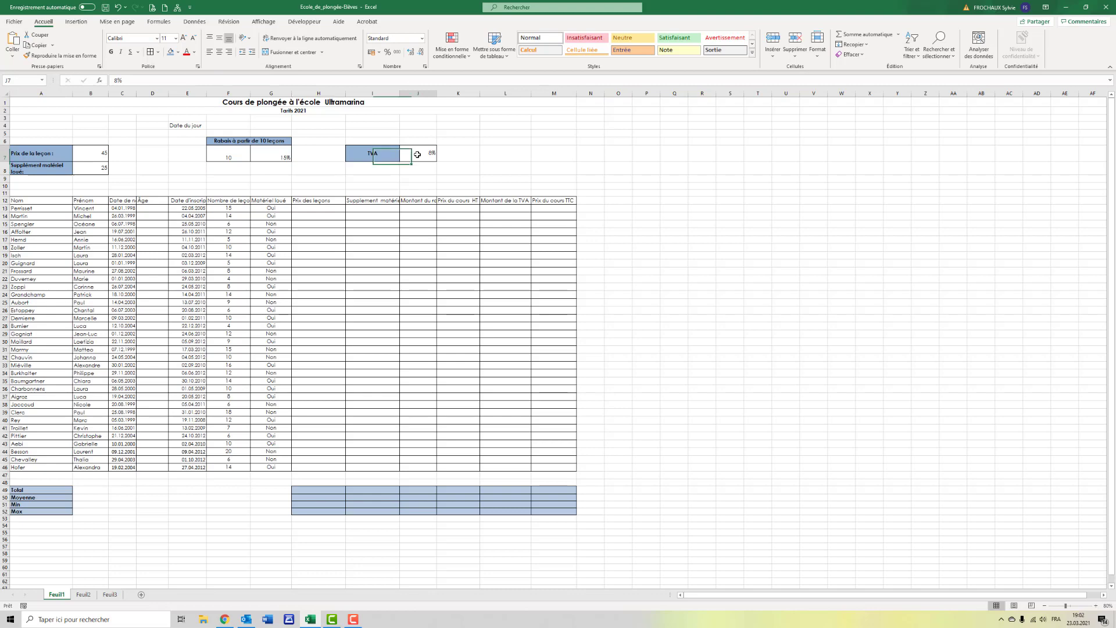
click(220, 52)
click(266, 156)
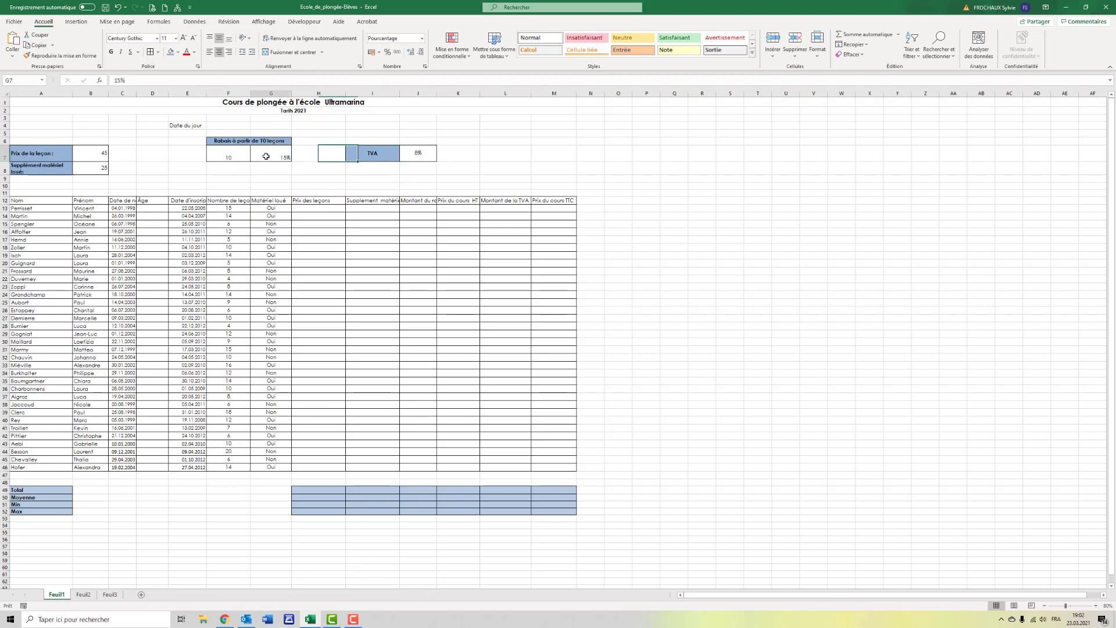
click(218, 53)
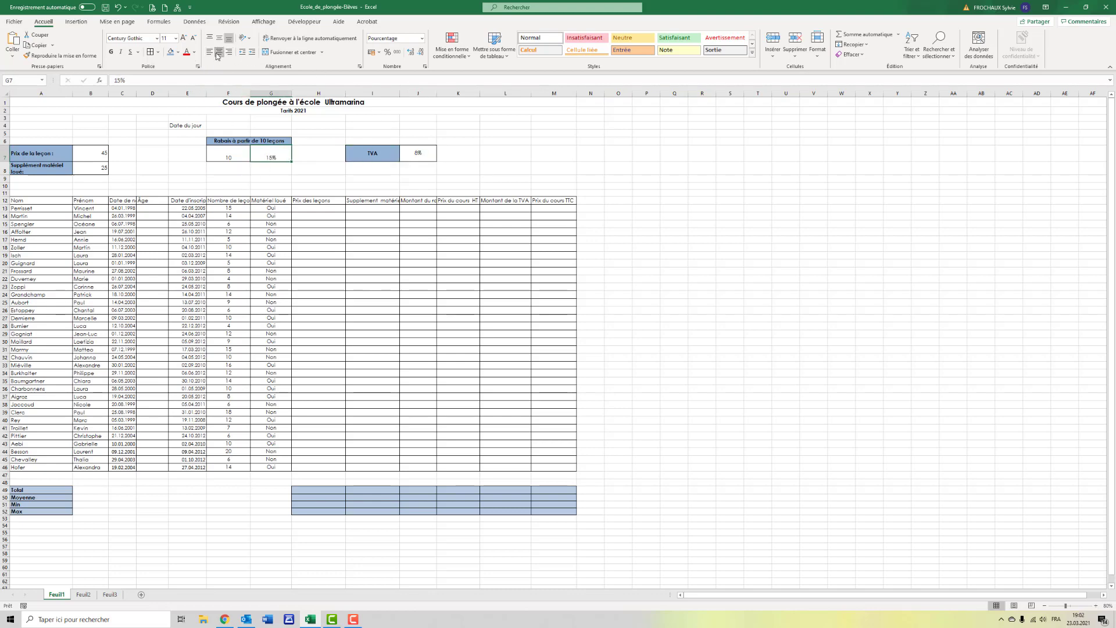
click(221, 39)
- Wrap the text of the table header row A12:M12 and align it vertically to the middle
drag(24, 201, 539, 201)
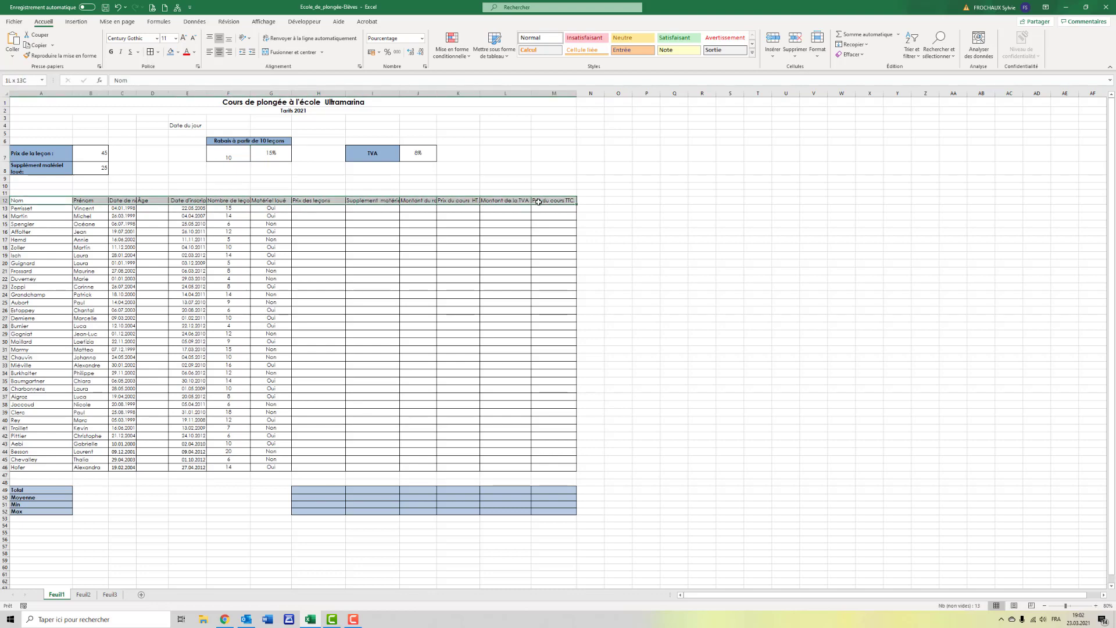
click(284, 39)
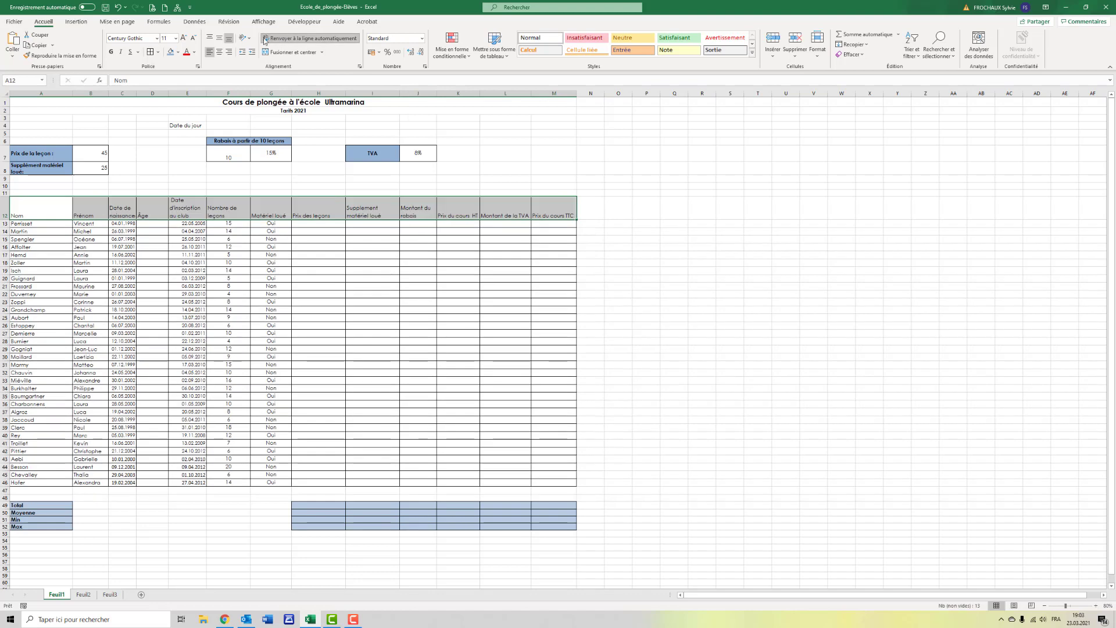
click(219, 37)
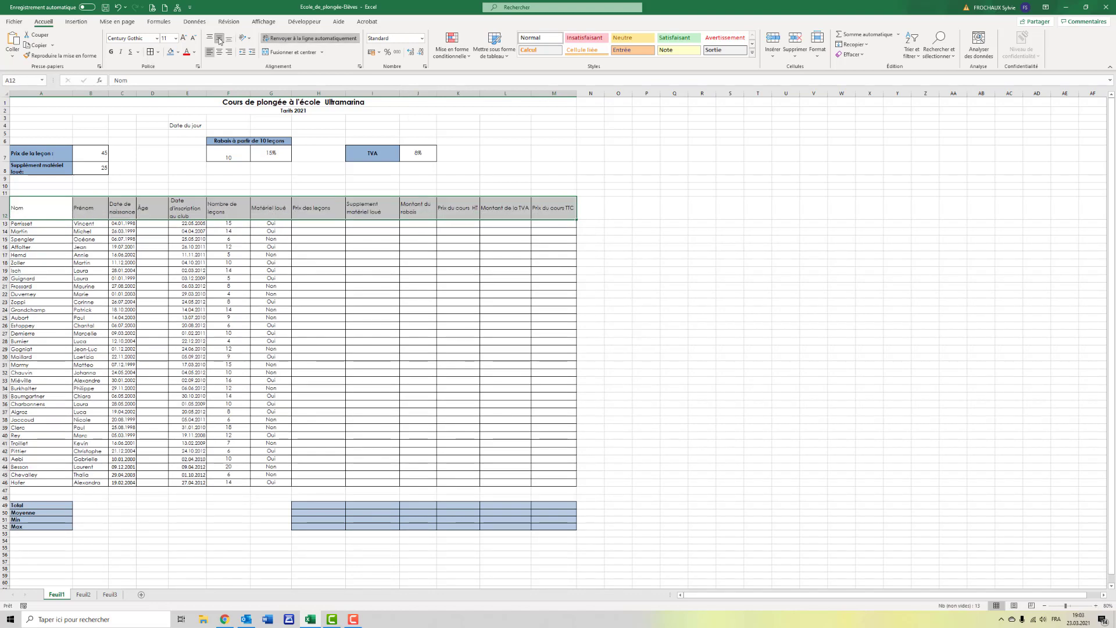
- Fill the table header row A12:M12 with the blue label colour and make its text bold
click(171, 52)
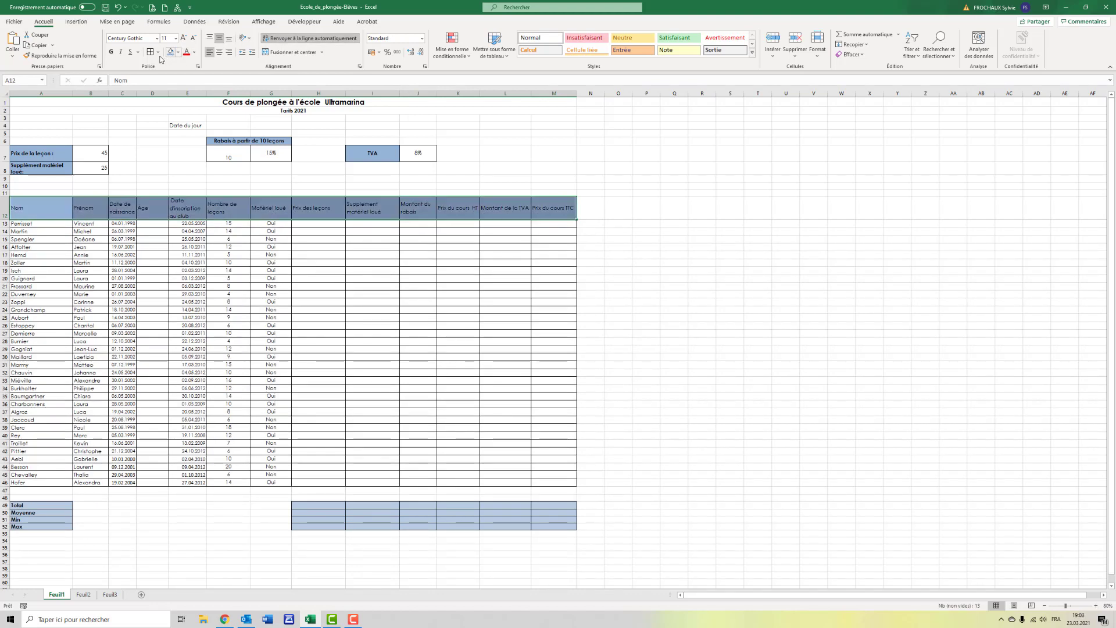
click(111, 53)
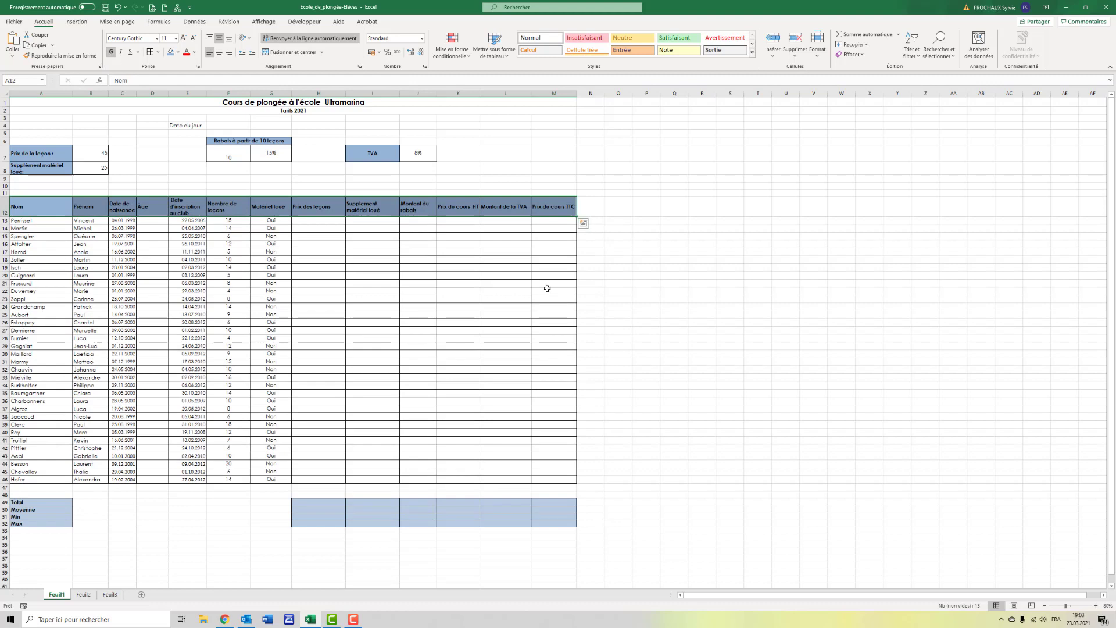
click(596, 286)
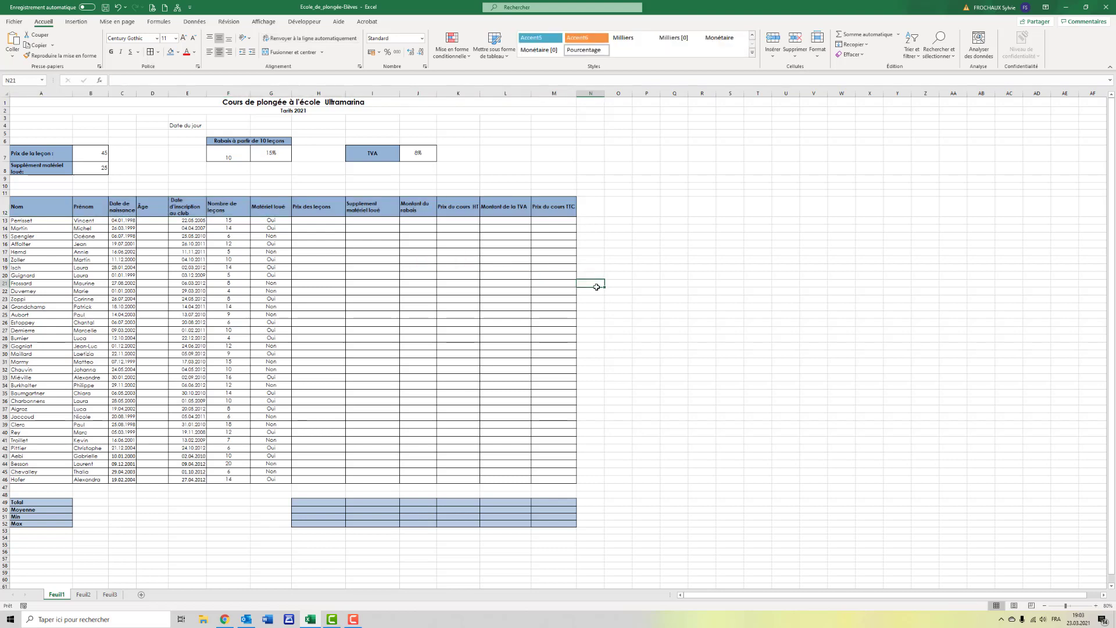
- Add borders to E4:F4 and give the "Date du jour" label in E4 a blue fill and bold text
drag(169, 125, 210, 125)
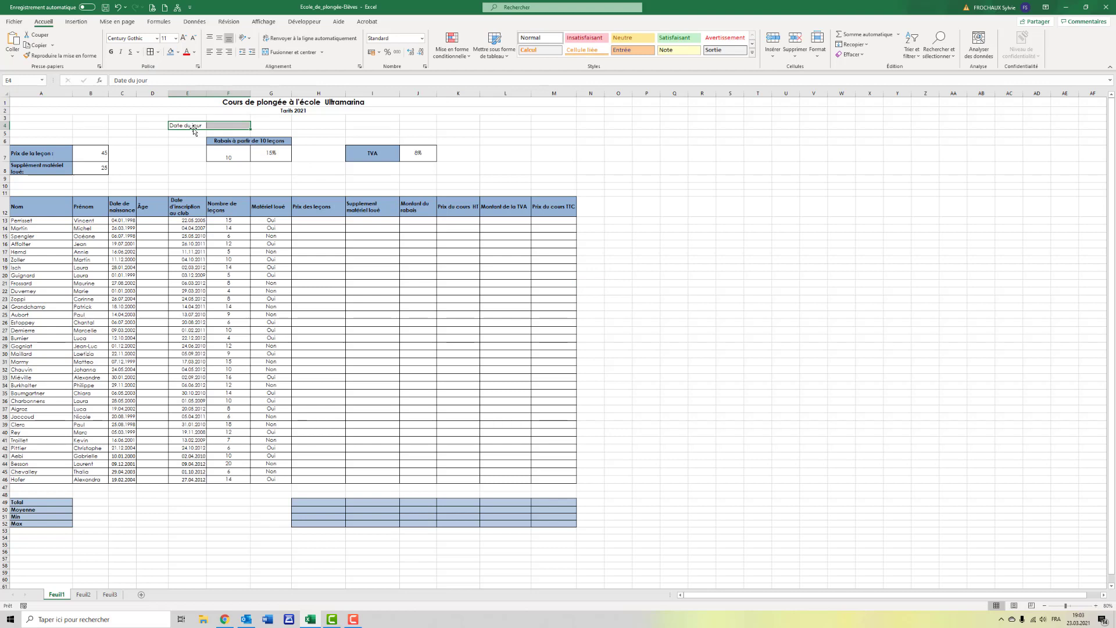
click(194, 126)
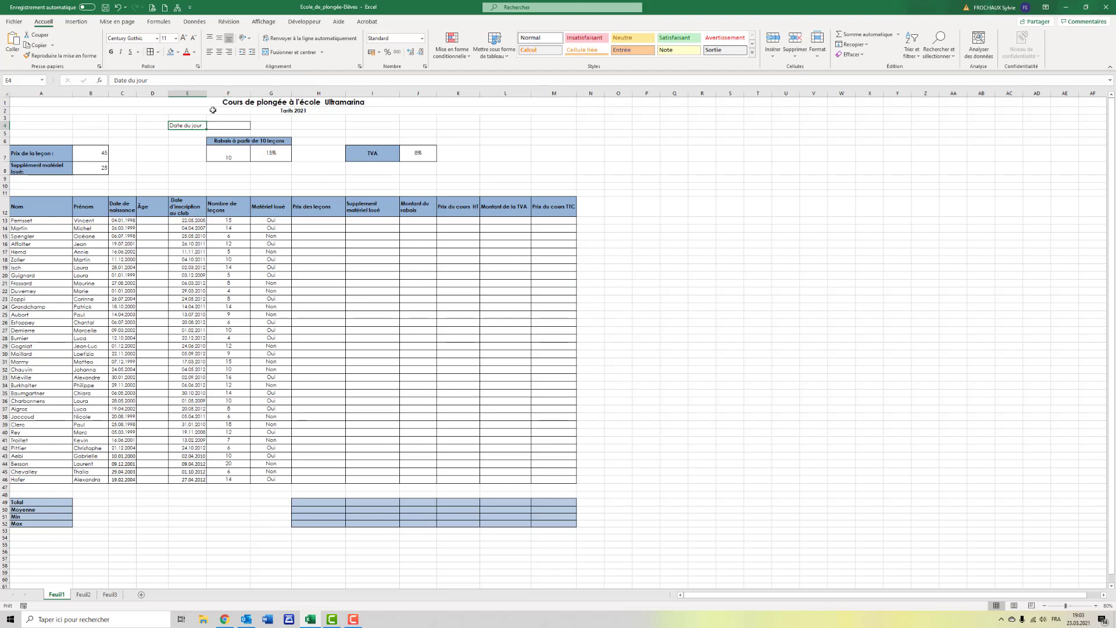
click(170, 52)
click(111, 52)
- Vertically centre the number of lessons in F7
click(216, 154)
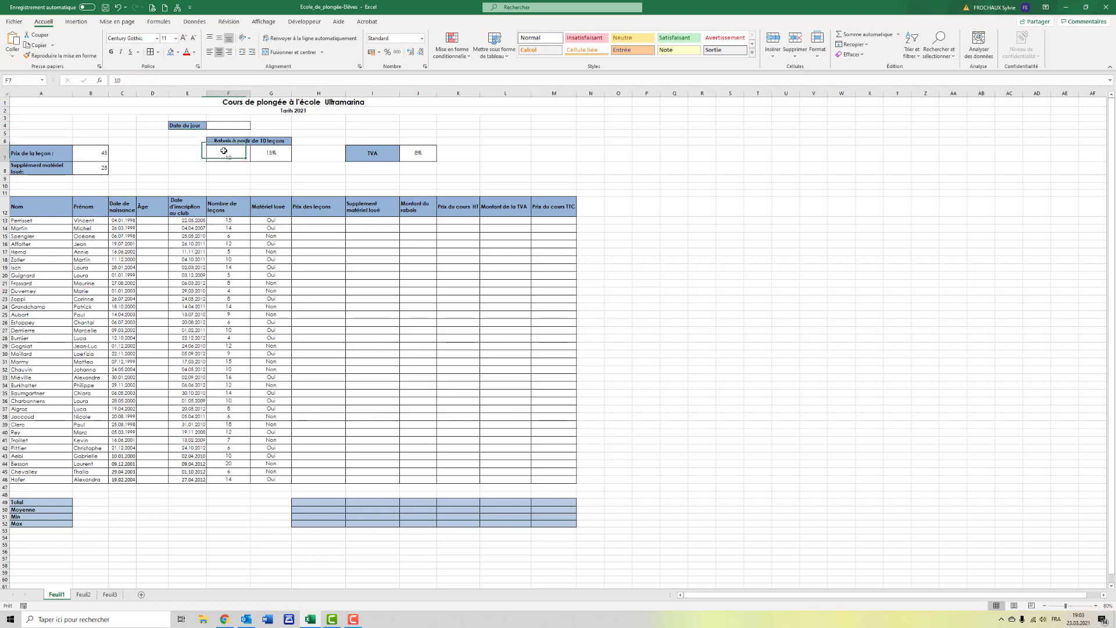
click(219, 39)
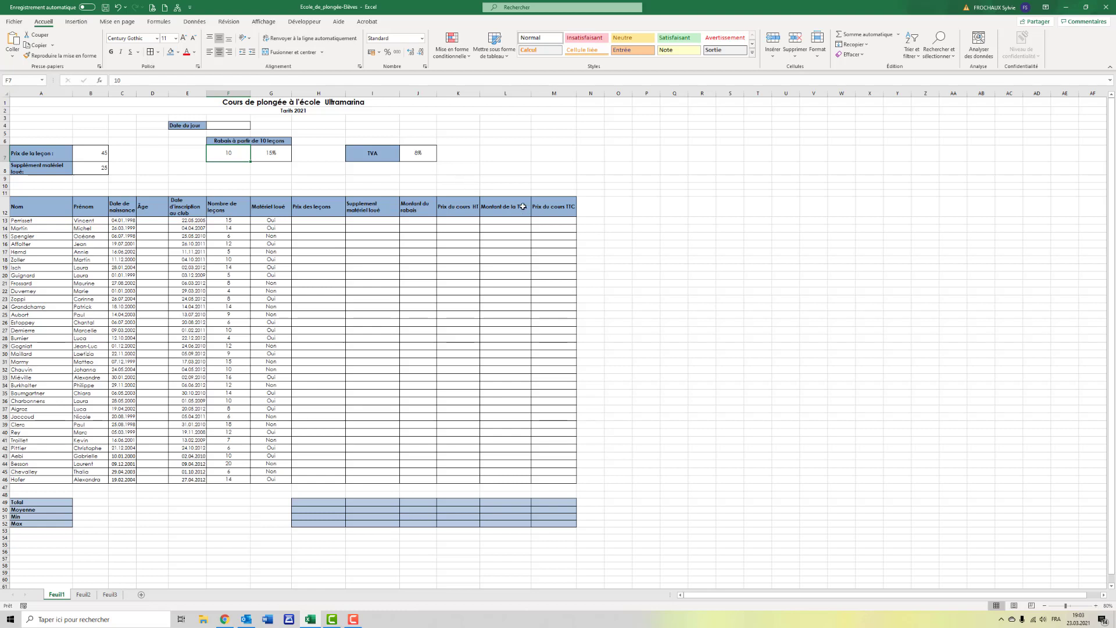
click(538, 316)
- Rename the worksheet Feuil1 as "Facturation"
drag(44, 206, 573, 216)
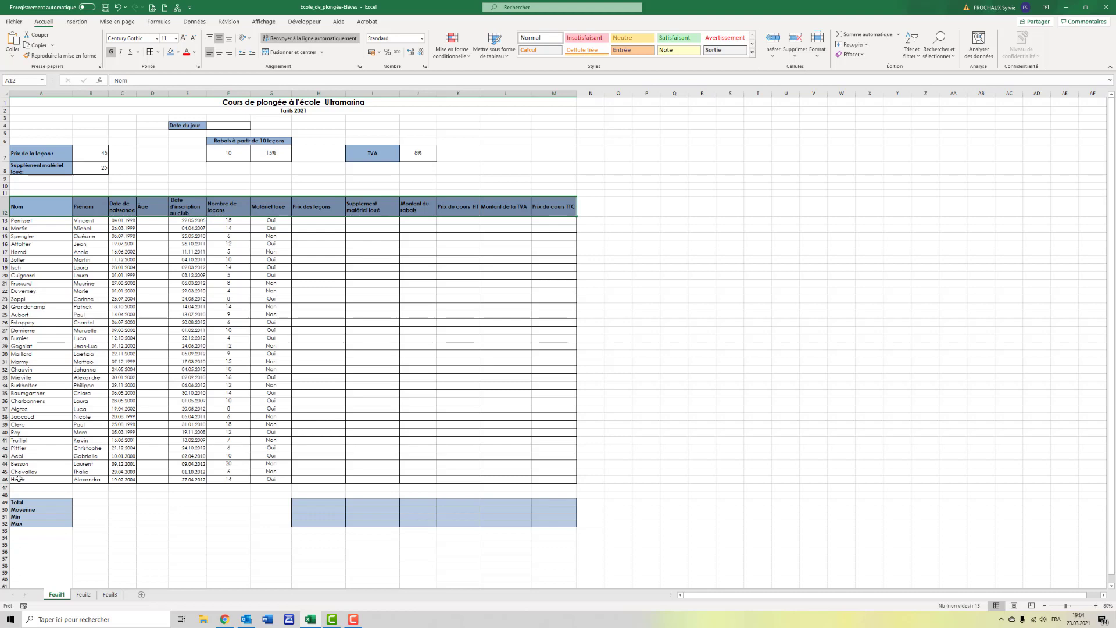
shift+click(82, 596)
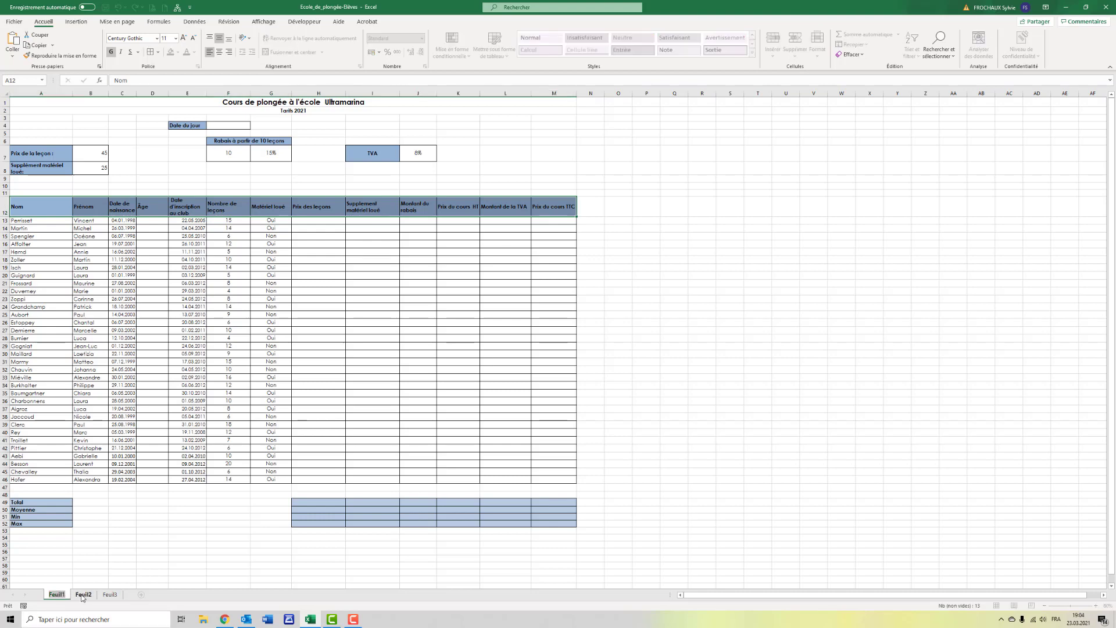
text(Facturation)
click(115, 560)
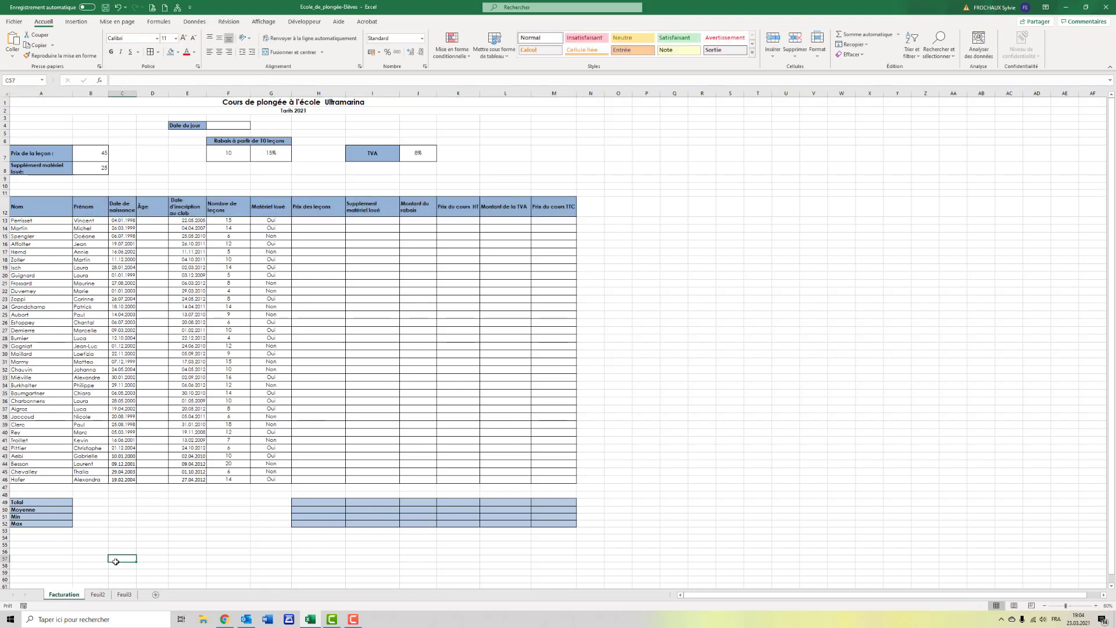
- Create a custom page header with the file name in the left section and the sheet name in the centre section
click(126, 23)
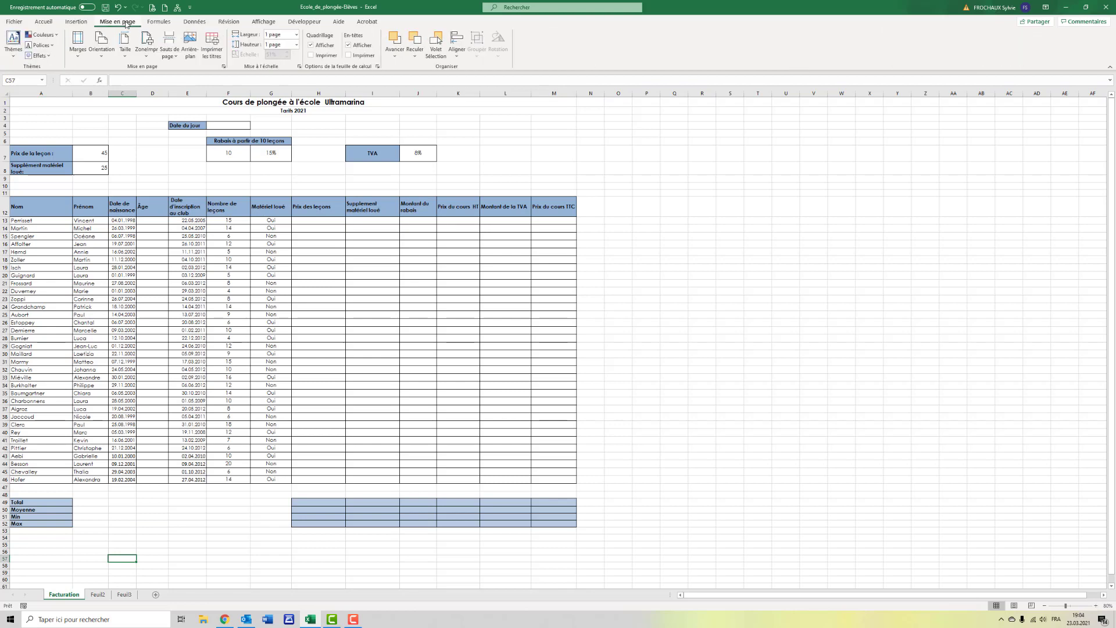
click(224, 66)
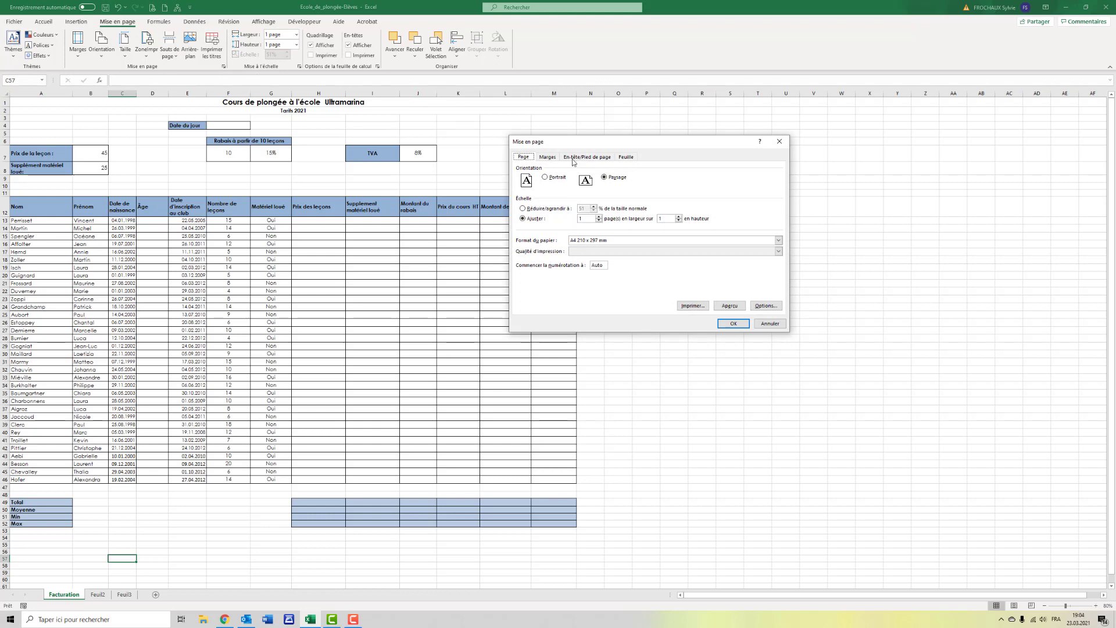
click(587, 159)
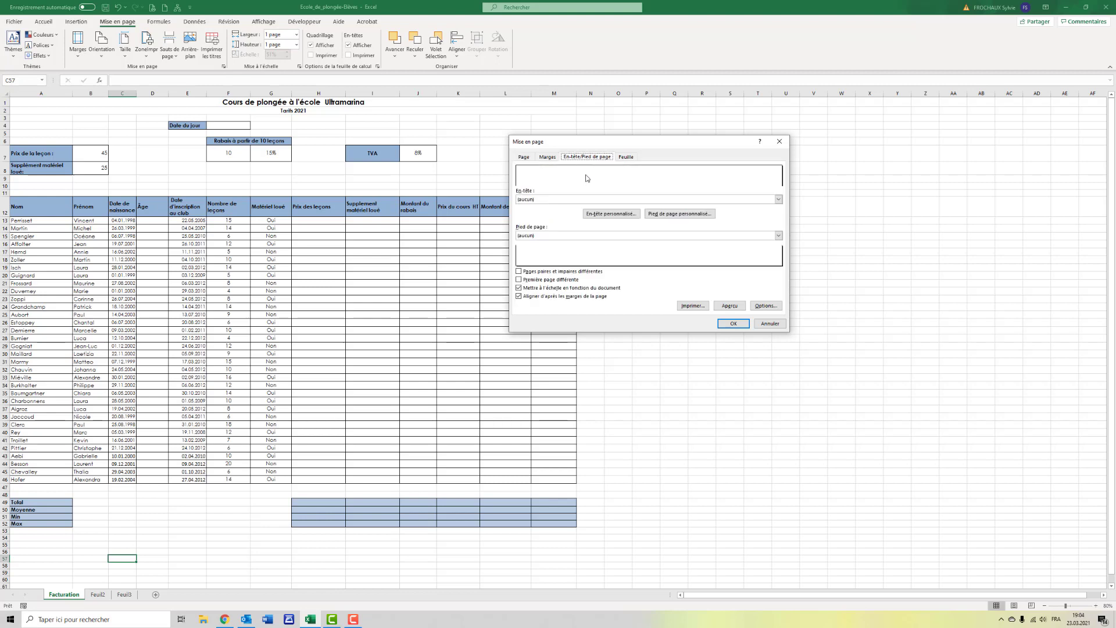
click(604, 213)
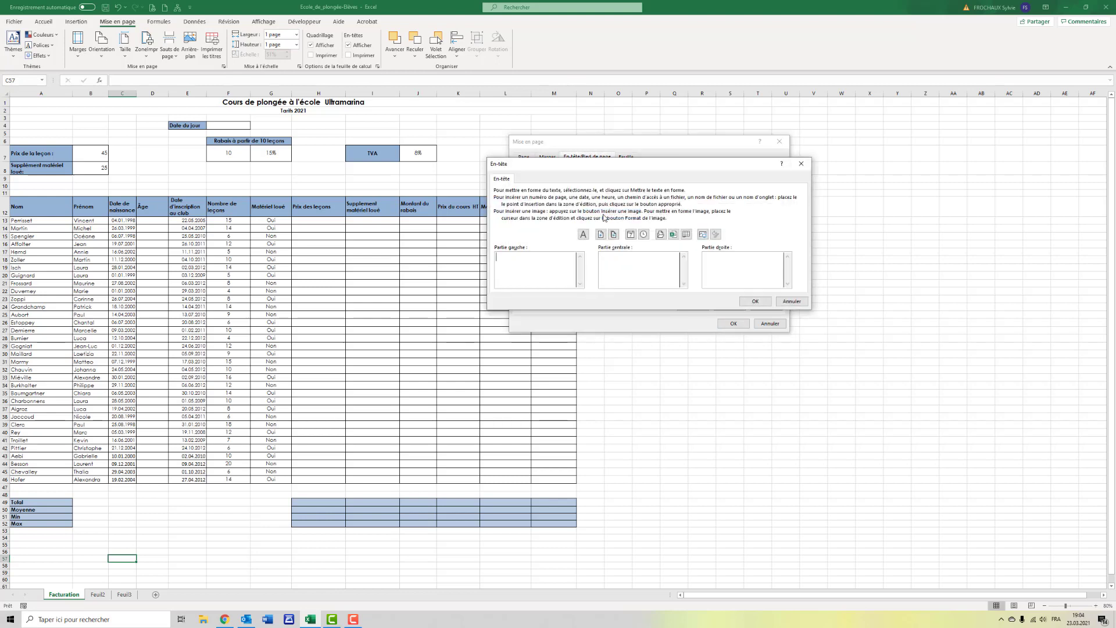
click(674, 235)
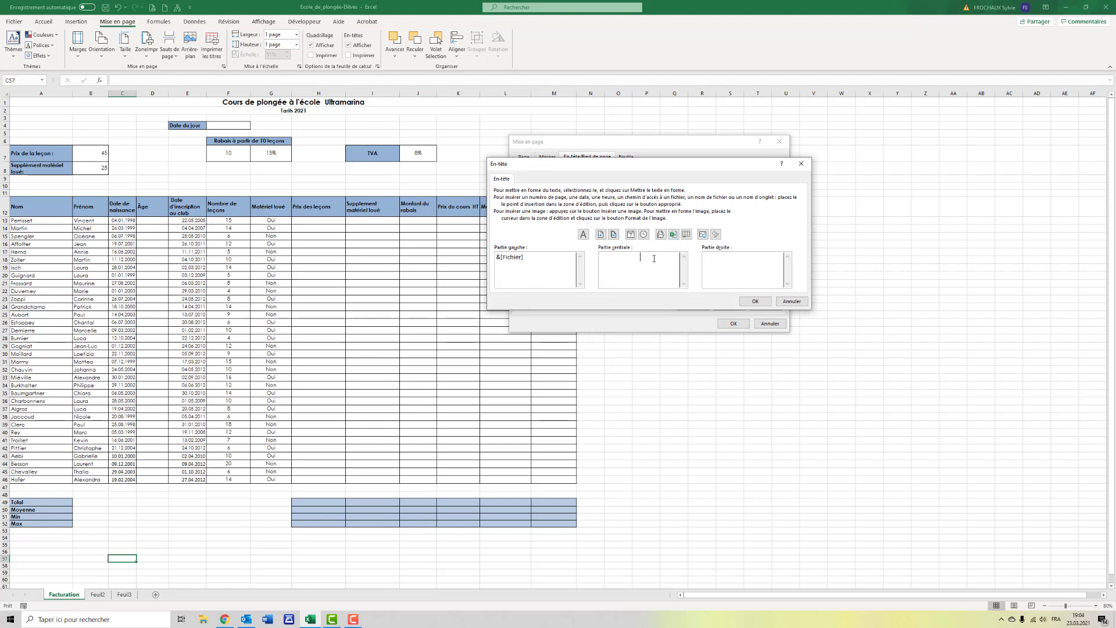
click(661, 253)
click(686, 235)
click(749, 303)
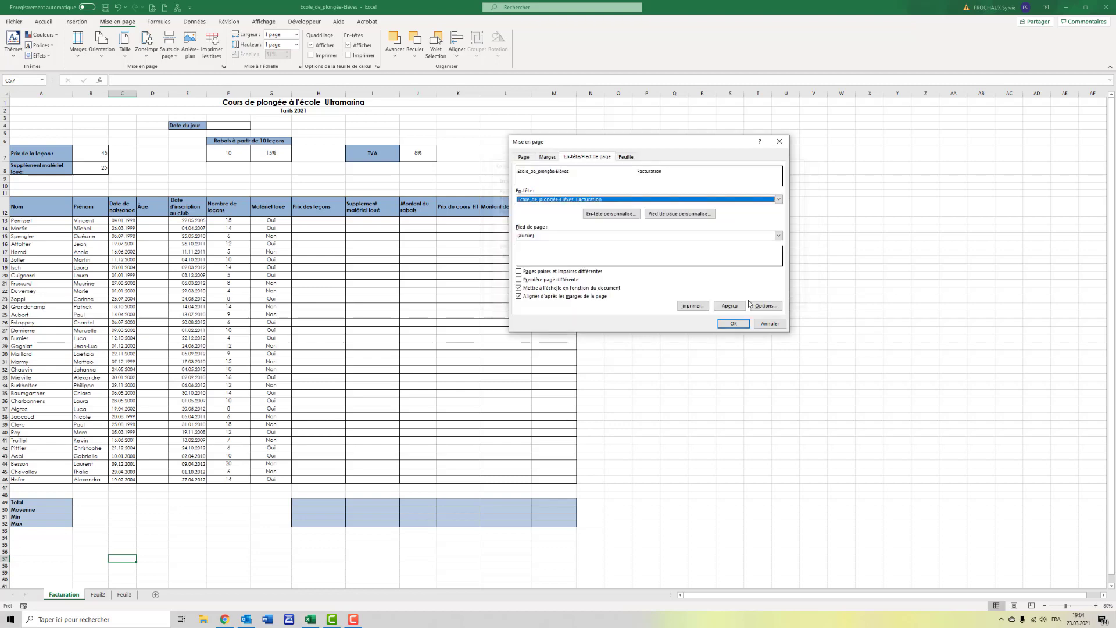
- Create a custom footer with the author's full name on the left and "Page" page number "sur" total pages on the right, and apply the page setup
click(676, 215)
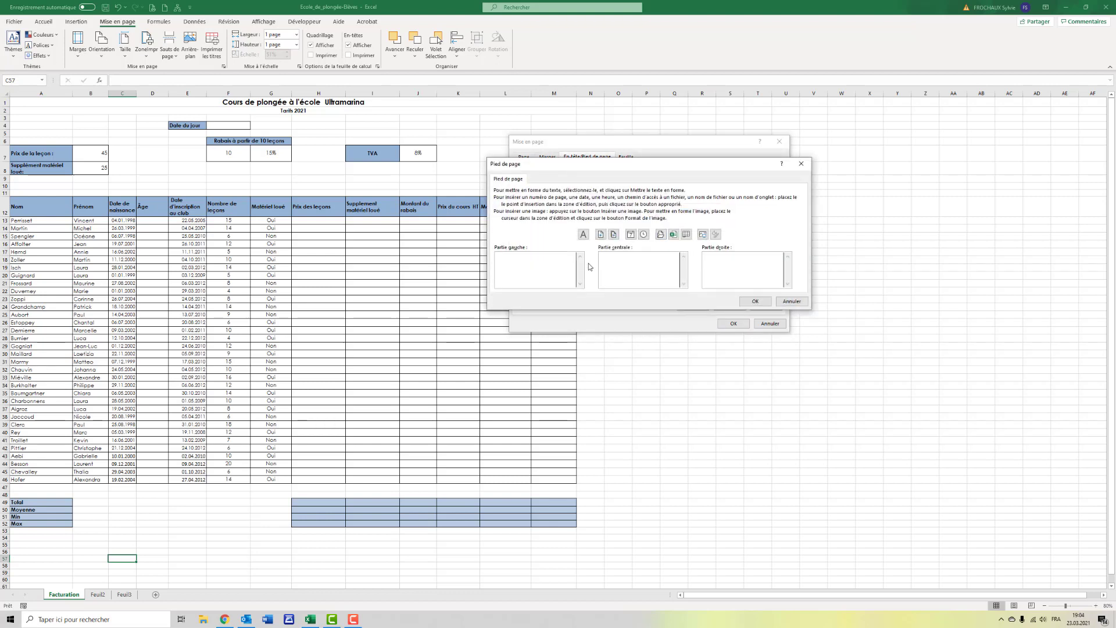
text(Frochaux Sylv)
text(ie)
text(Page)
click(601, 236)
text(sur)
click(614, 234)
click(756, 302)
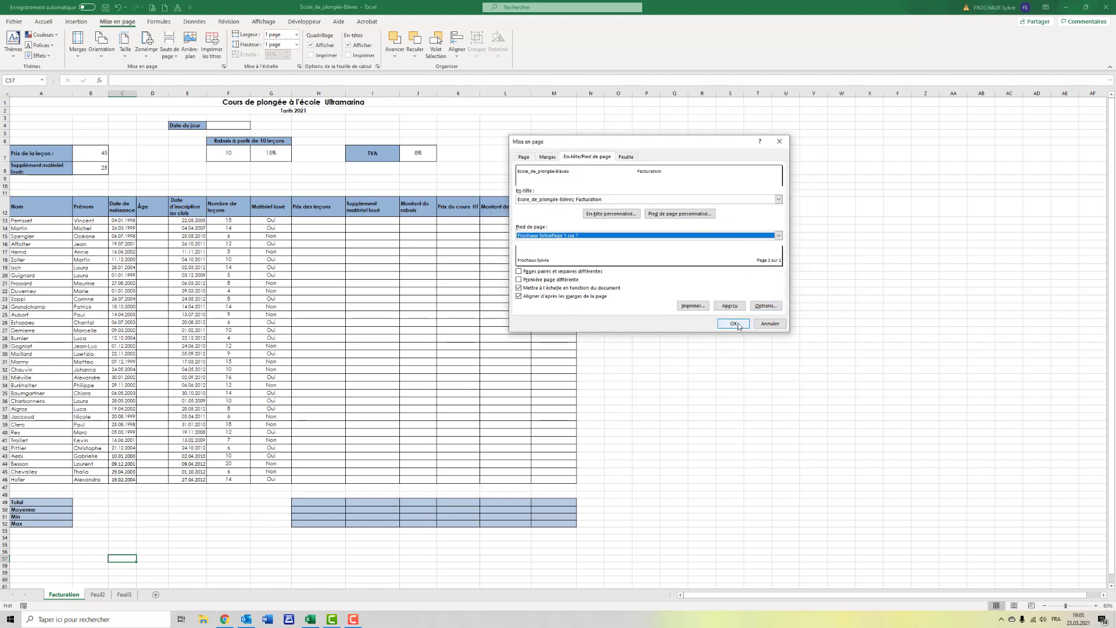
click(734, 324)
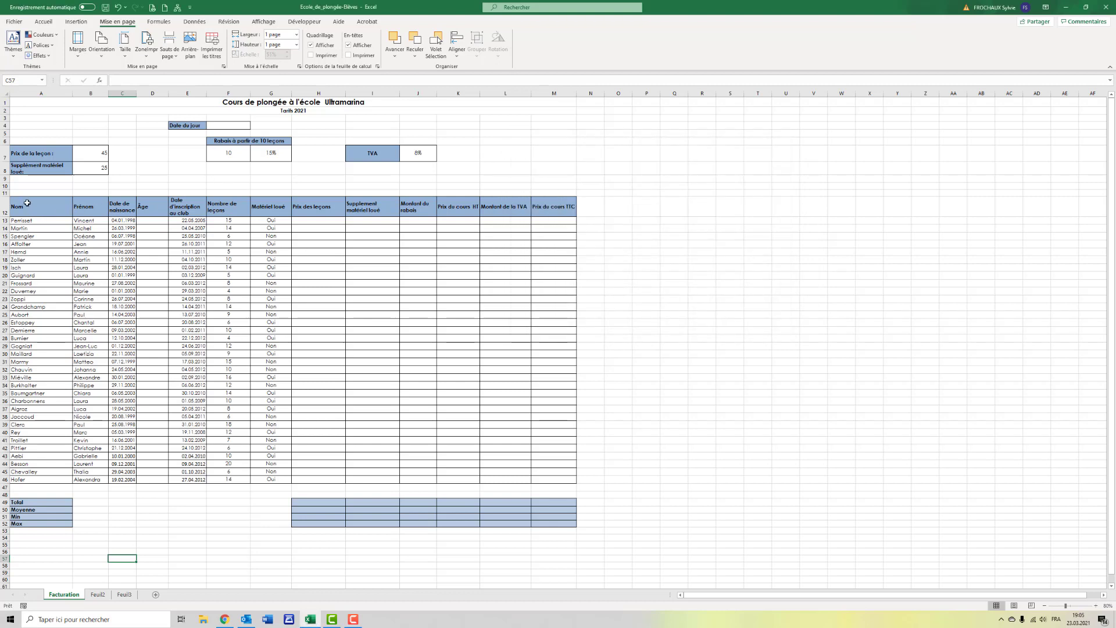
- Examine whether the table header row stays in view while going through the student list down to the summary rows
drag(23, 203, 521, 217)
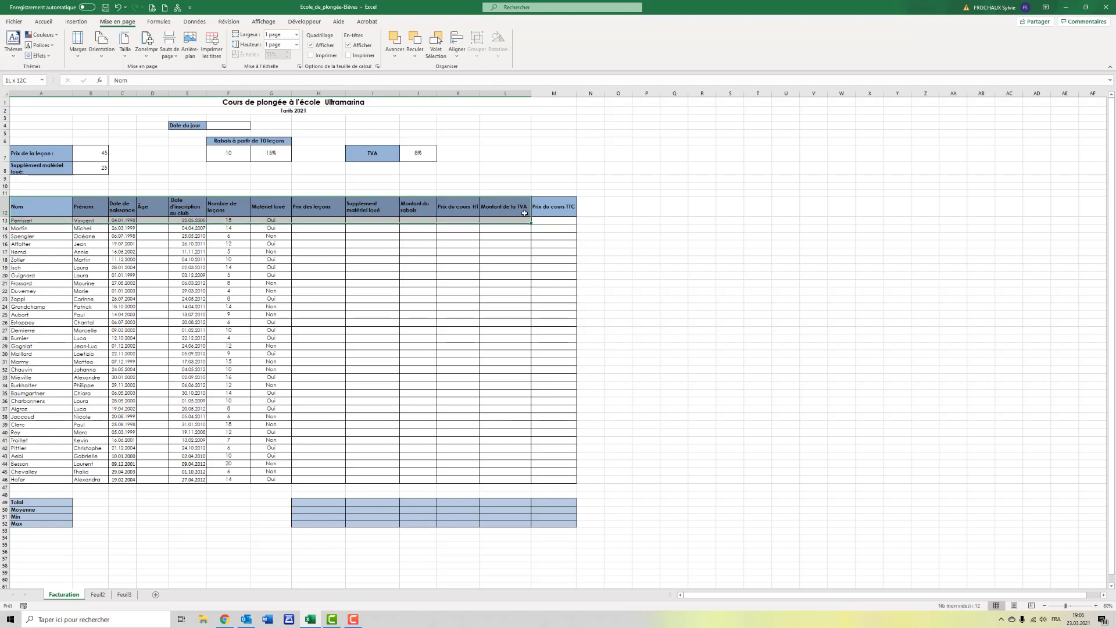
click(187, 125)
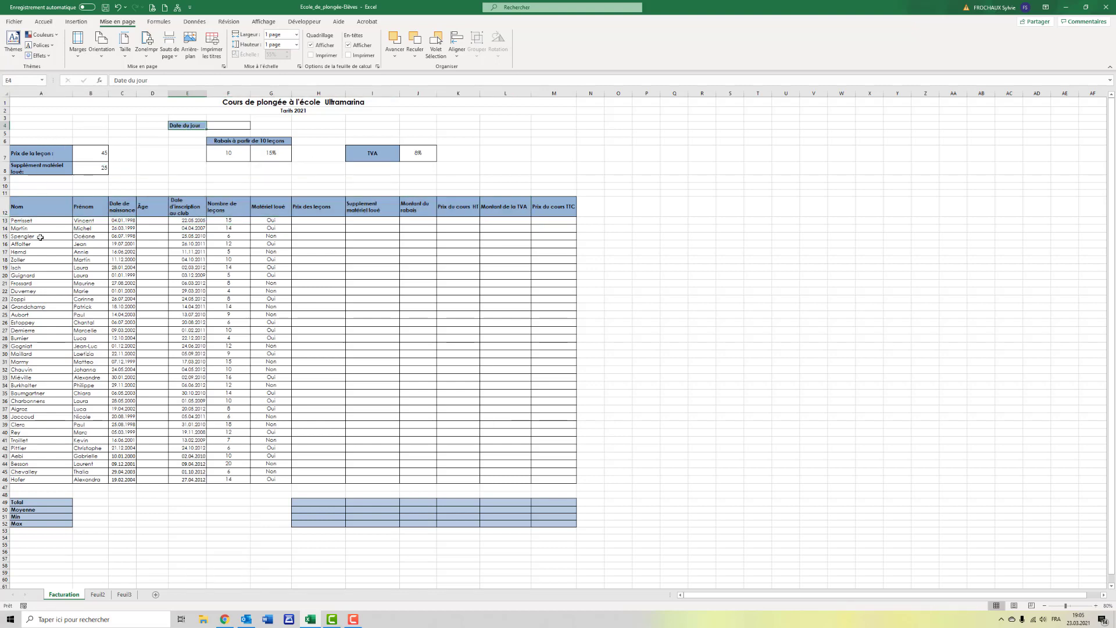
click(32, 218)
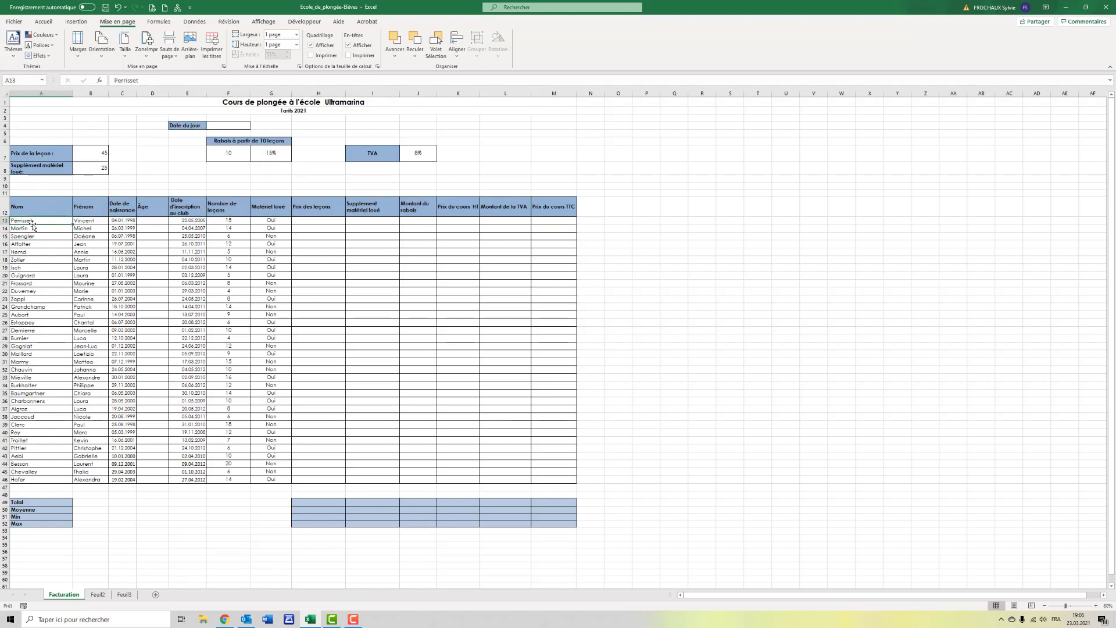
scroll(32, 226, down, 3)
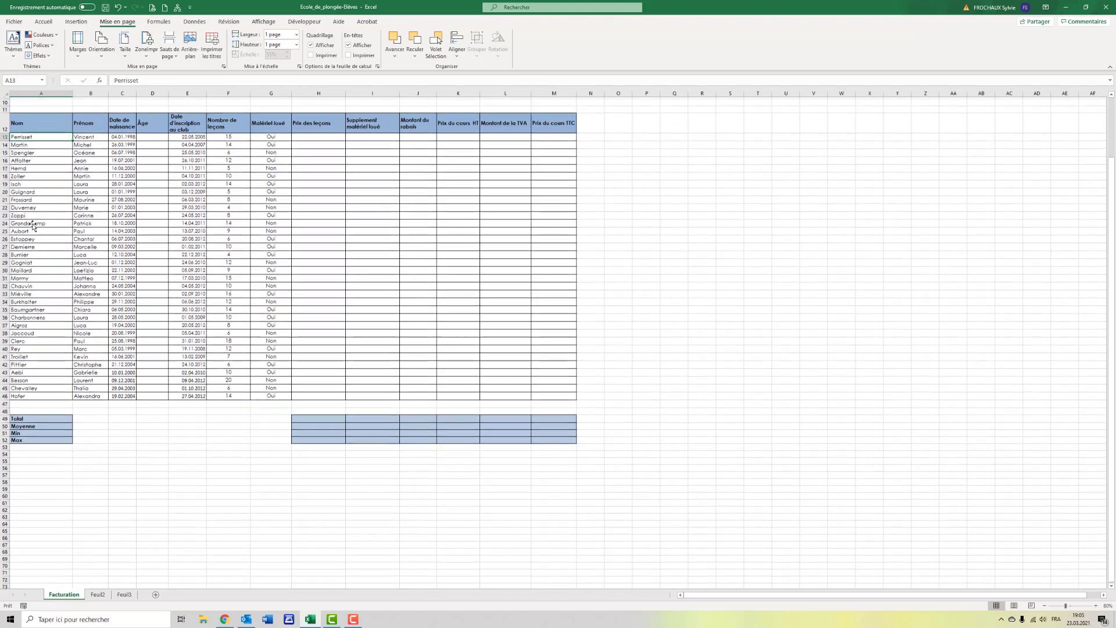
scroll(32, 226, down, 6)
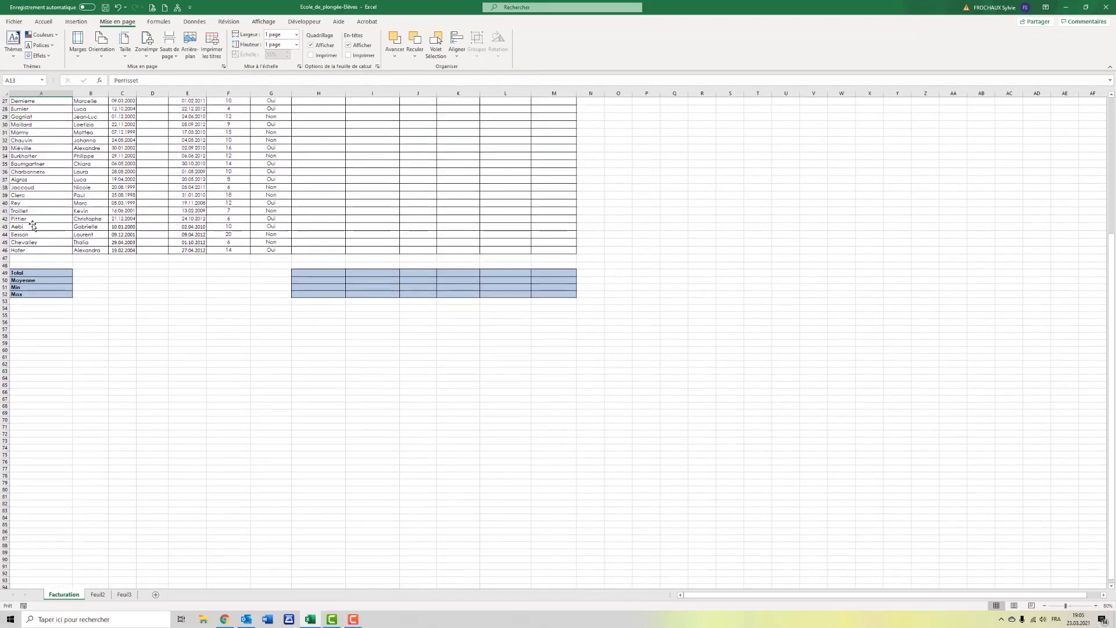
scroll(33, 226, up, 6)
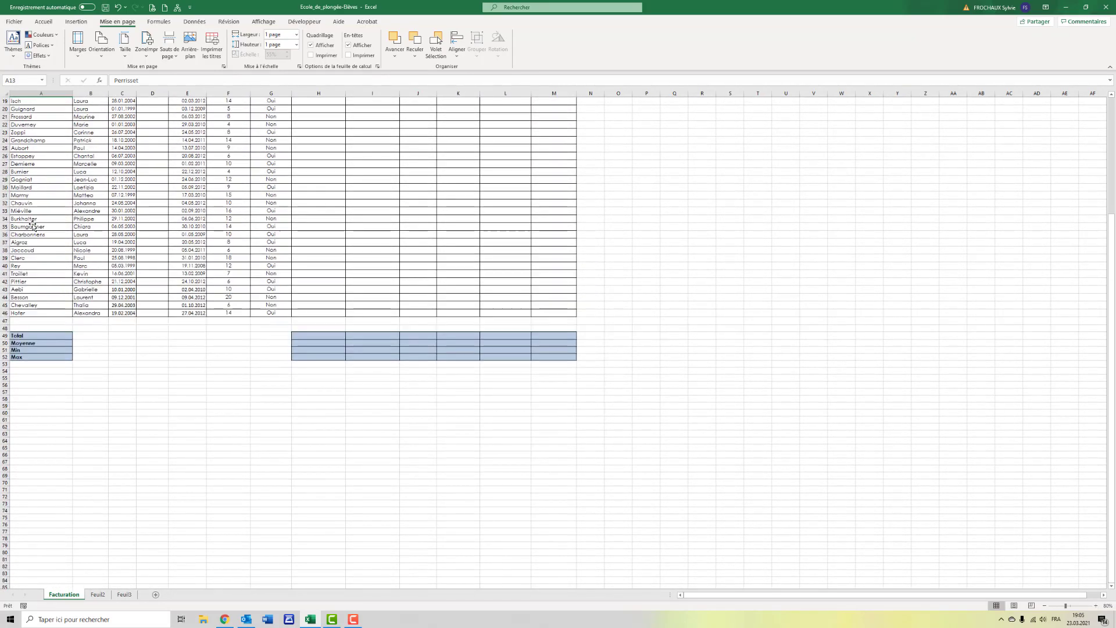
scroll(33, 226, up, 3)
click(58, 251)
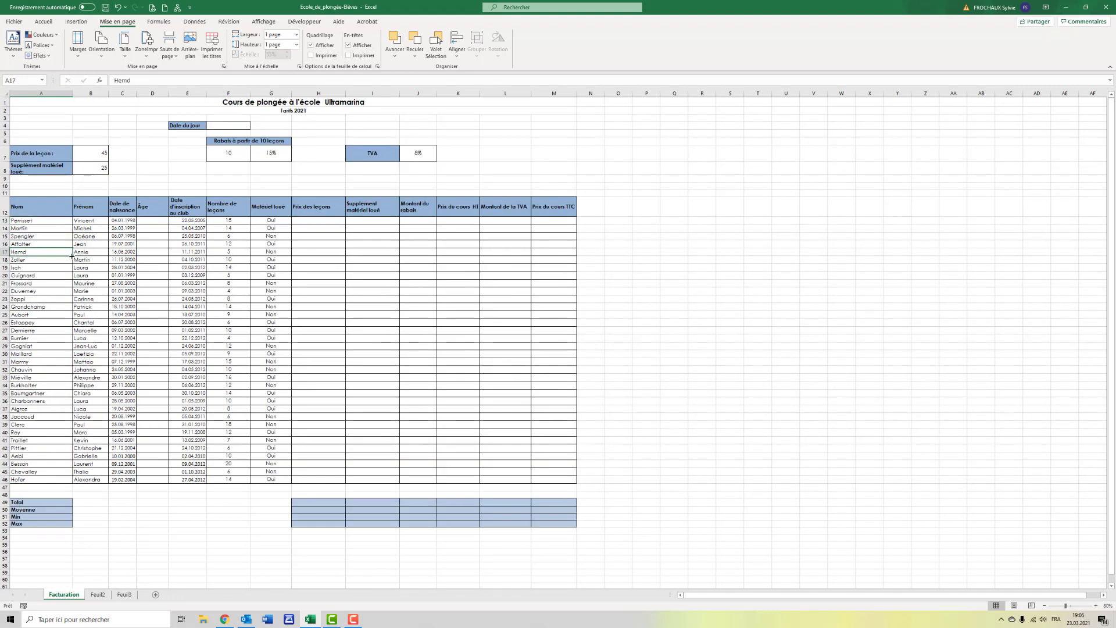
- Freeze the panes at A13 to keep the rows down to the table header in view
click(22, 221)
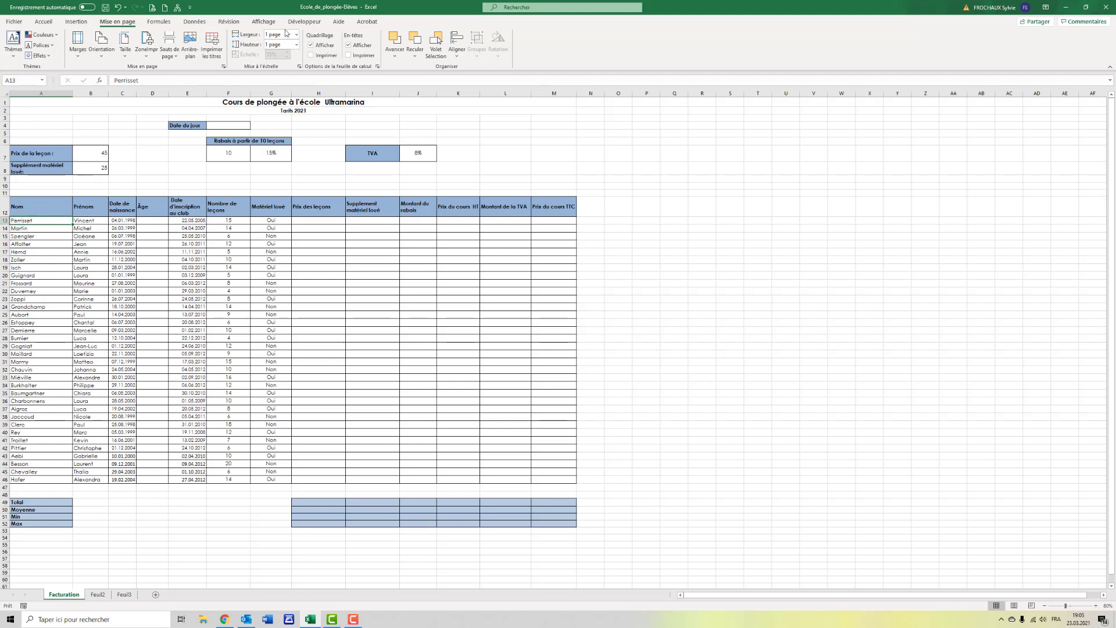
click(268, 23)
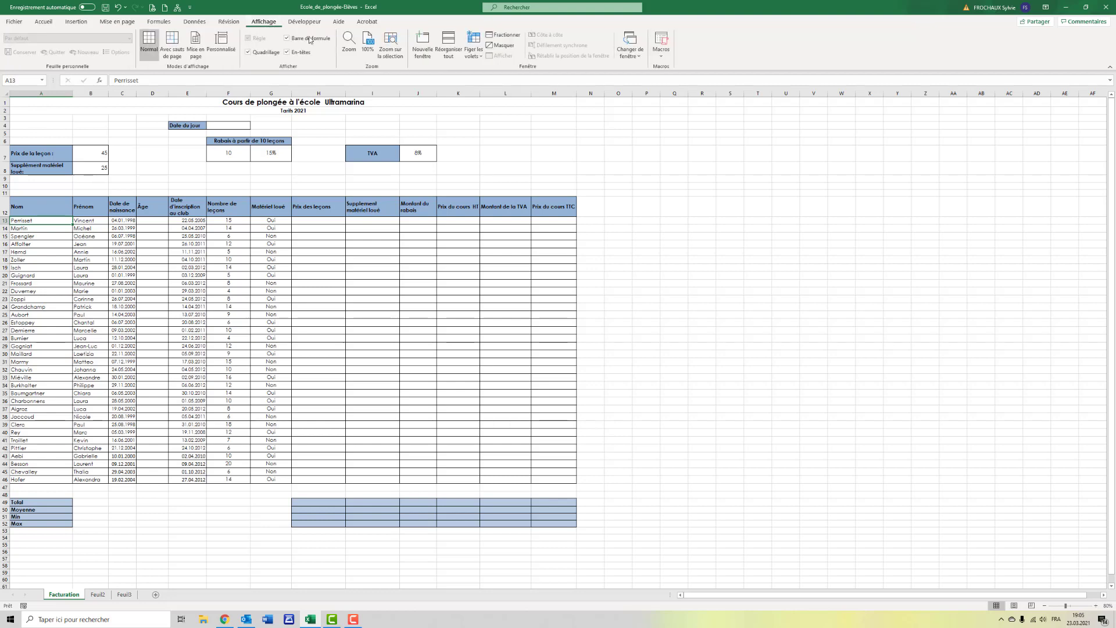
click(508, 8)
text(fi)
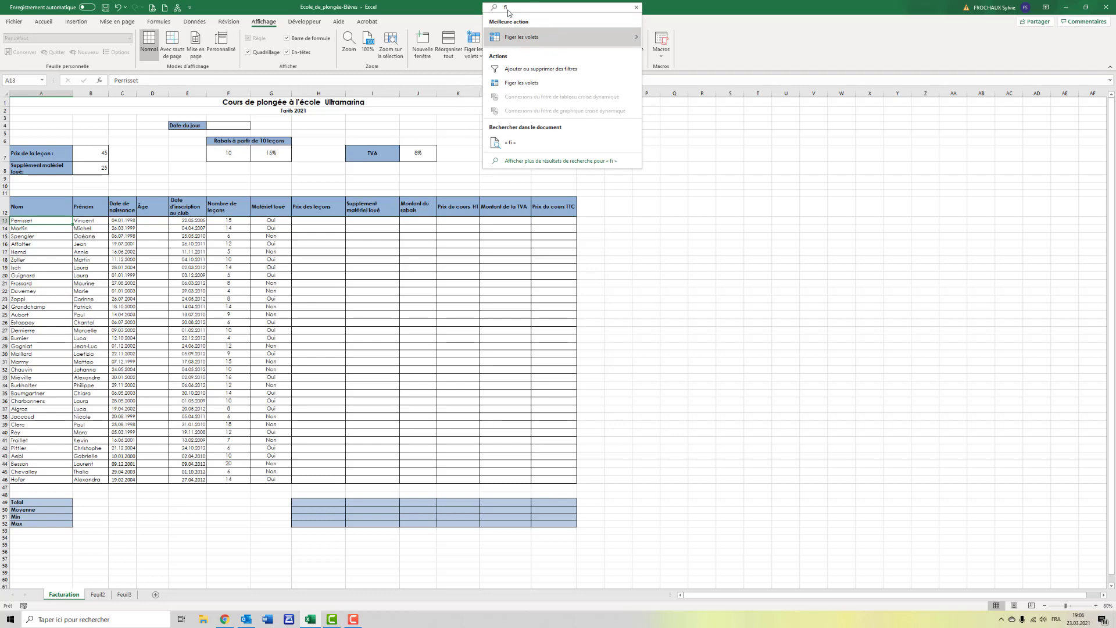
mouse_move(514, 38)
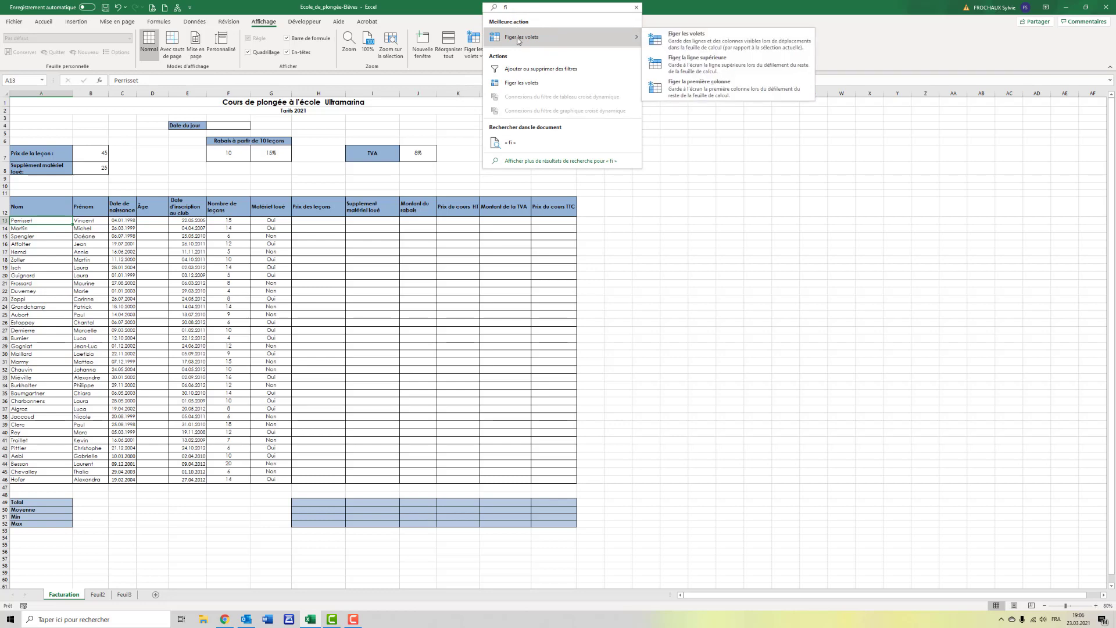
click(692, 36)
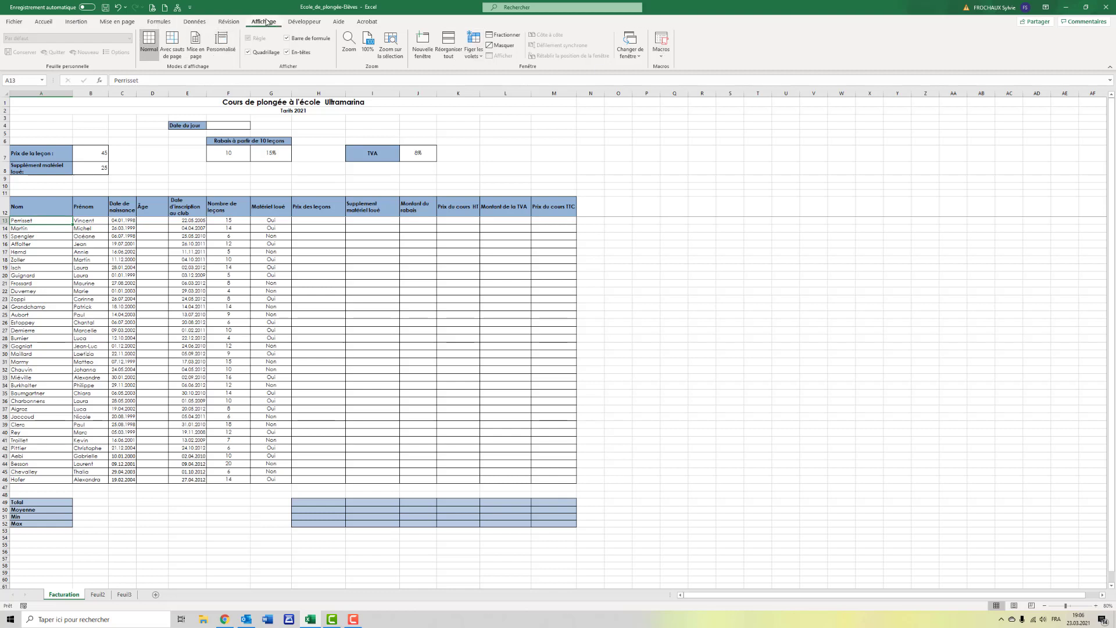
click(525, 9)
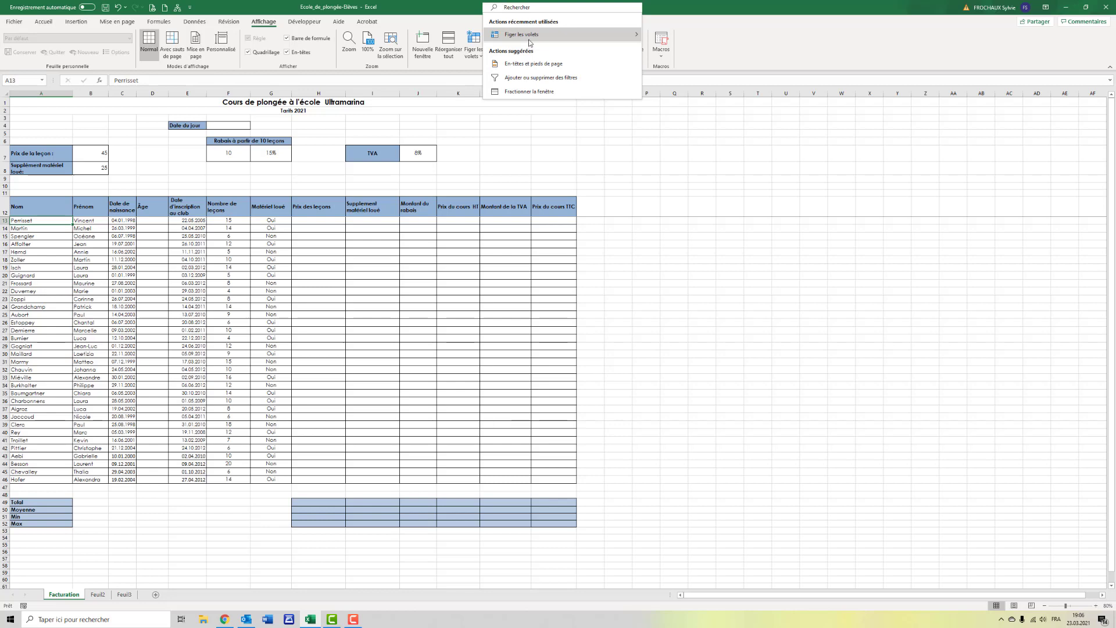
mouse_move(528, 40)
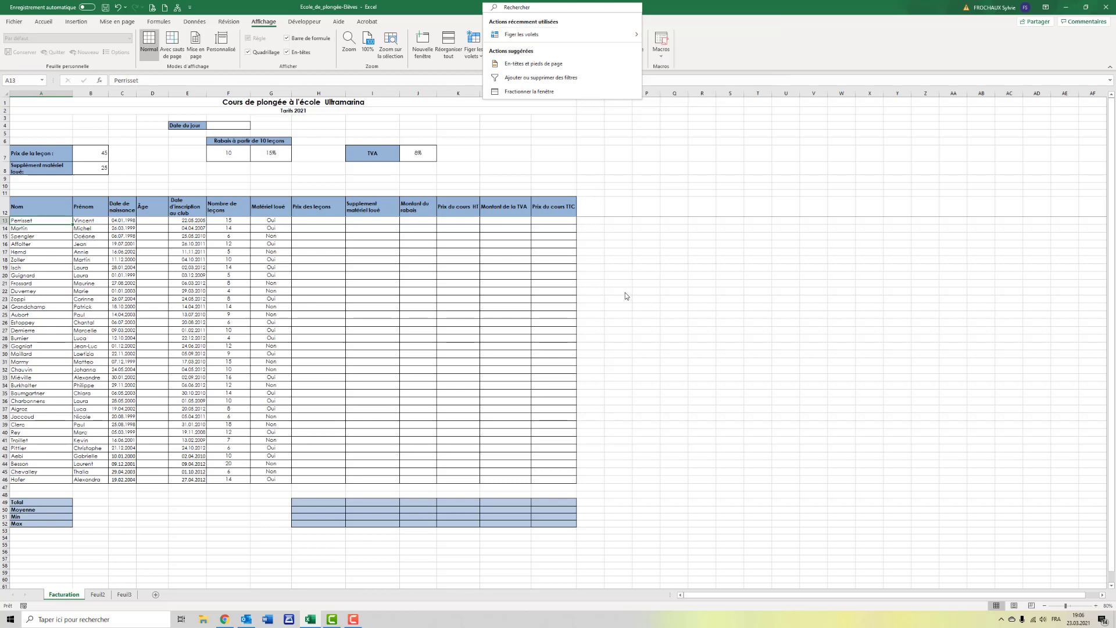
key(Escape)
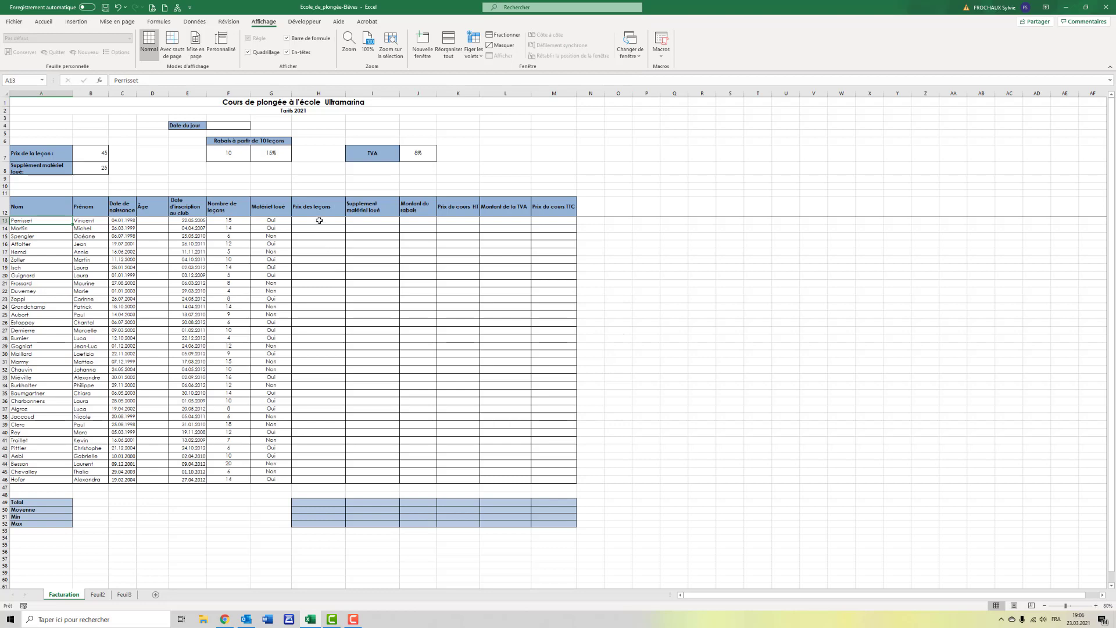
- Apply the Comptabilité number format to the amount columns and summary rows in H13:M52
drag(319, 220, 550, 524)
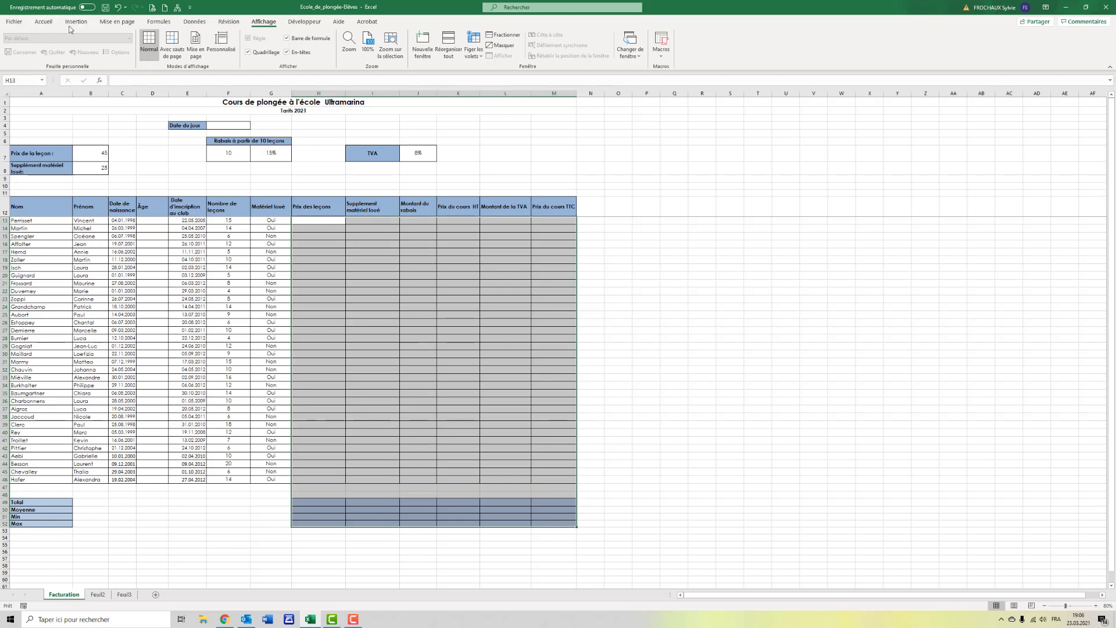
click(44, 21)
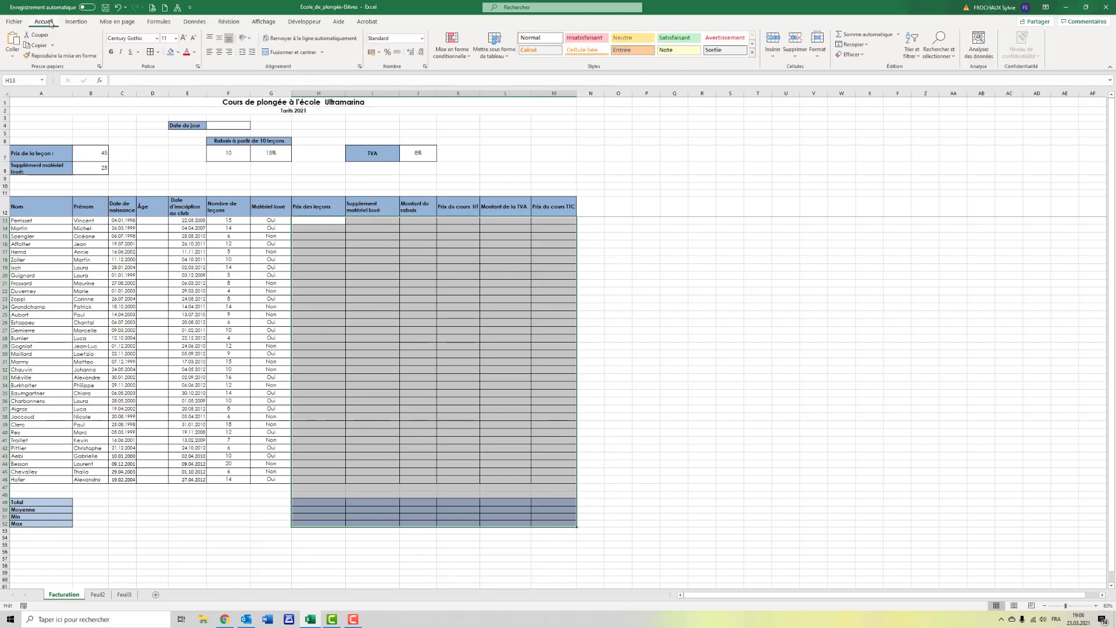
click(422, 38)
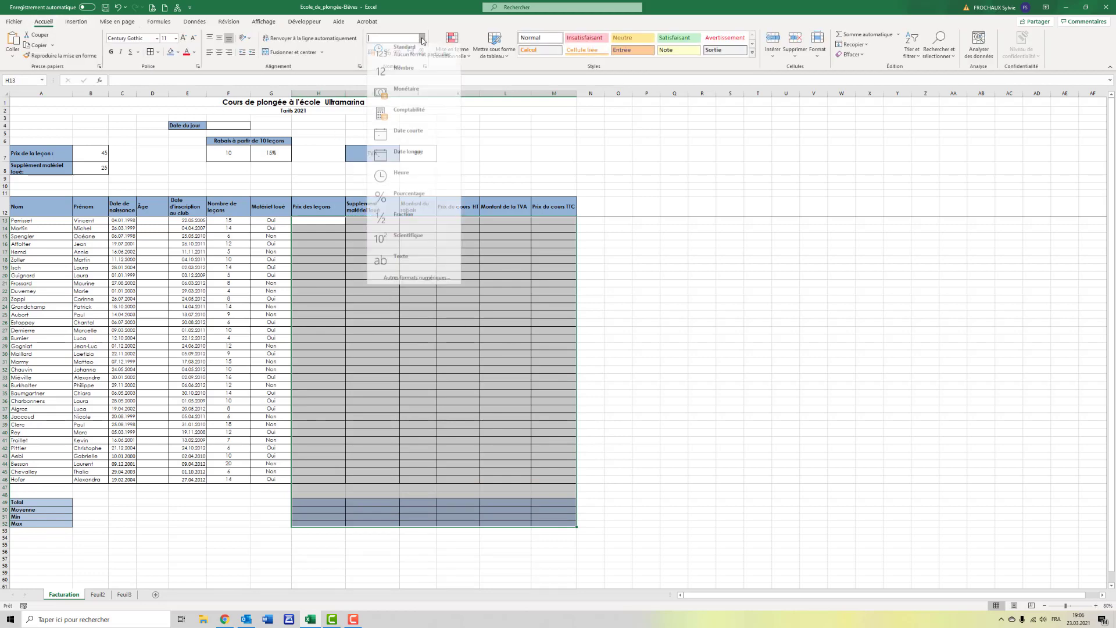
click(412, 120)
- Apply the Comptabilité number format to the lesson price and equipment supplement in B7:B8
click(96, 152)
drag(96, 152, 96, 168)
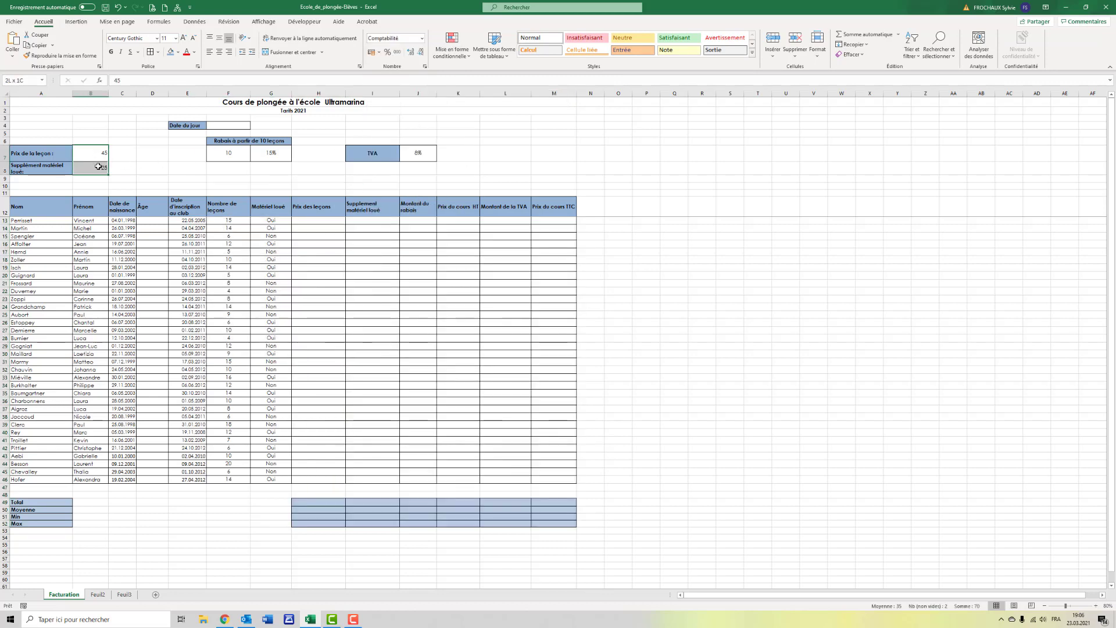
click(422, 38)
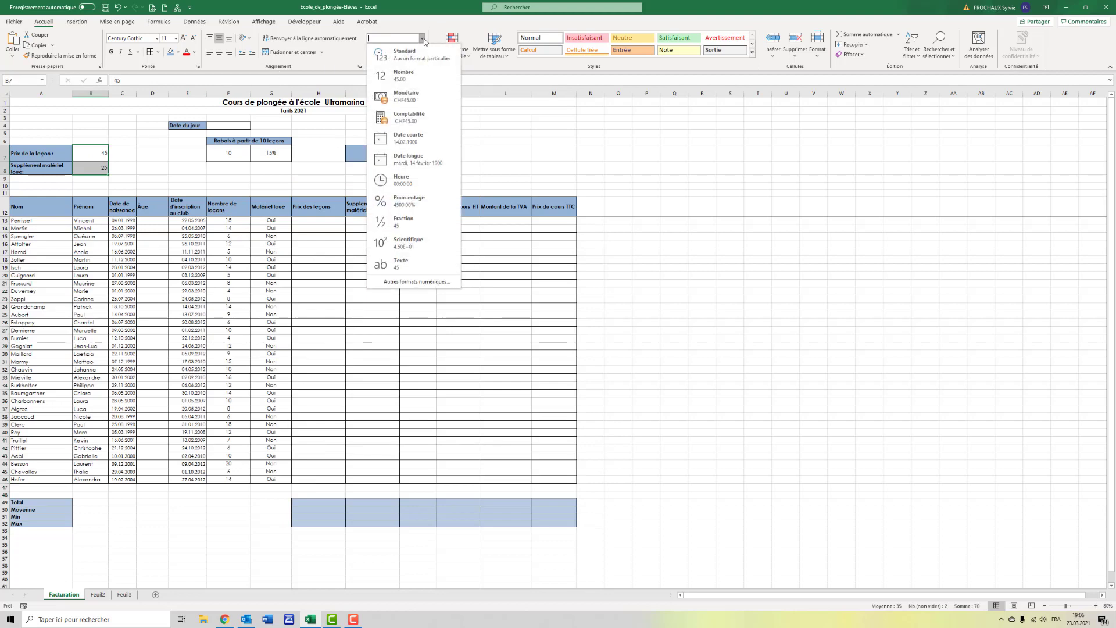
click(416, 121)
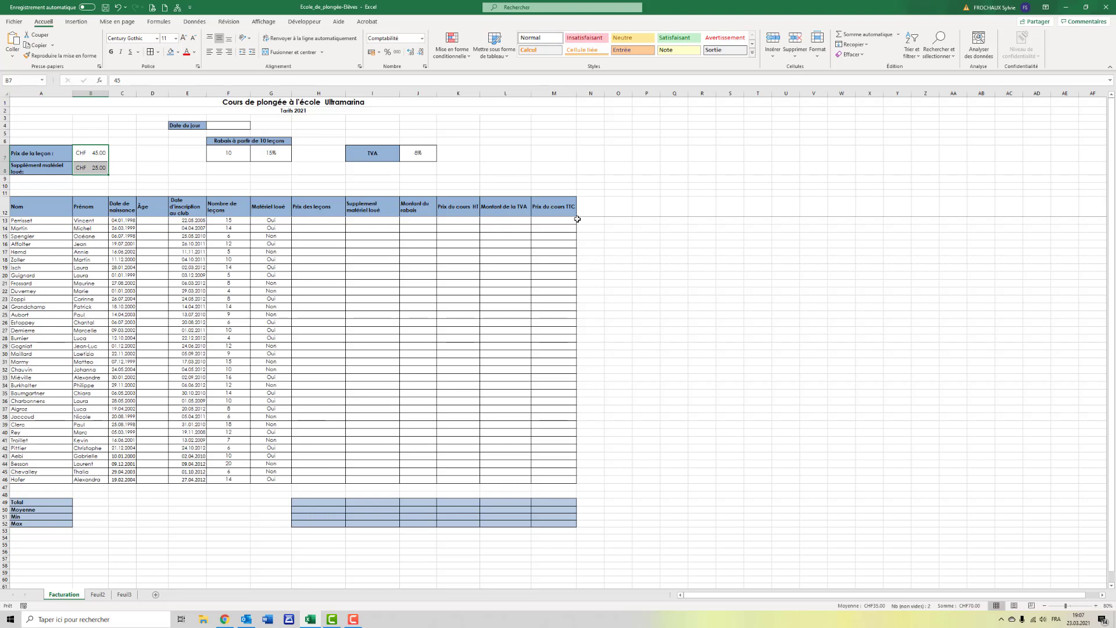
click(645, 277)
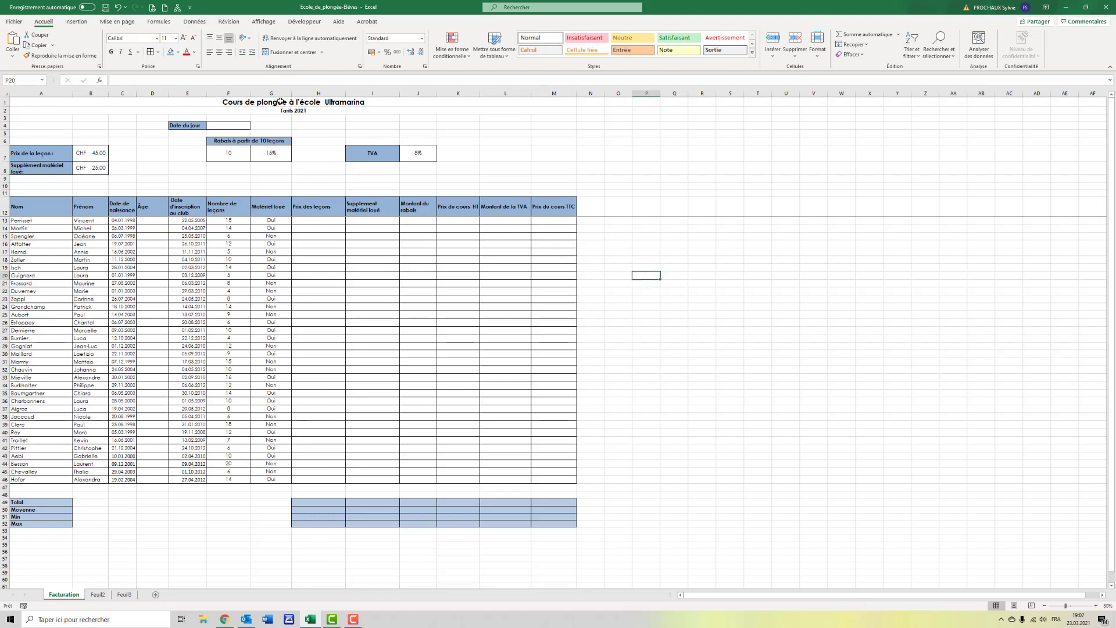
- Check the page breaks and set the page to landscape, fitted to 1 page wide by 1 page tall
click(1032, 606)
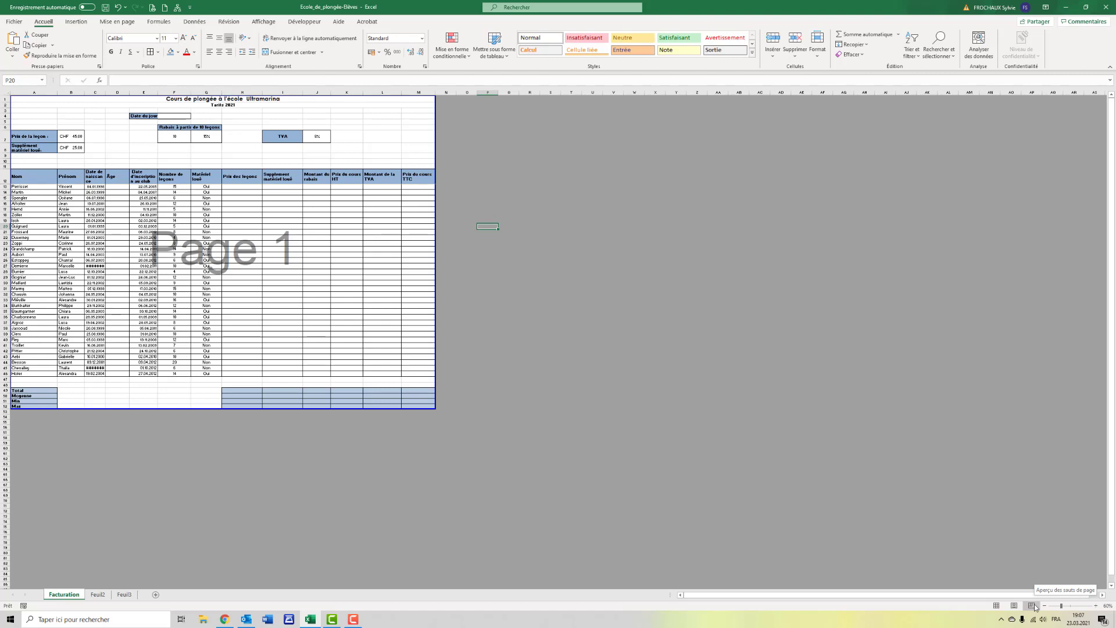
click(996, 605)
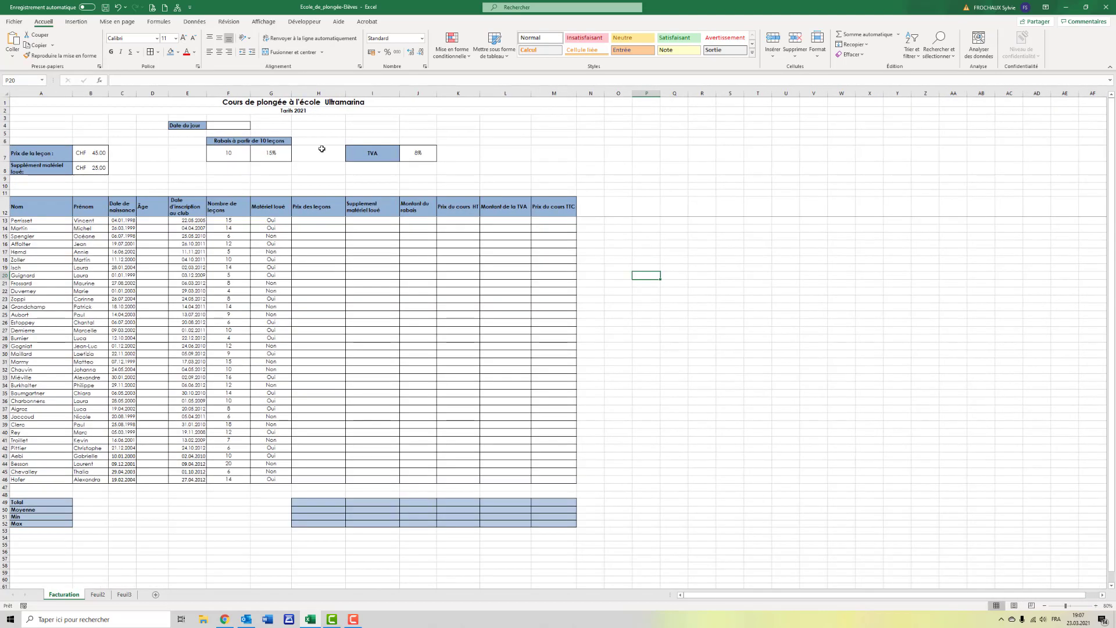
click(116, 22)
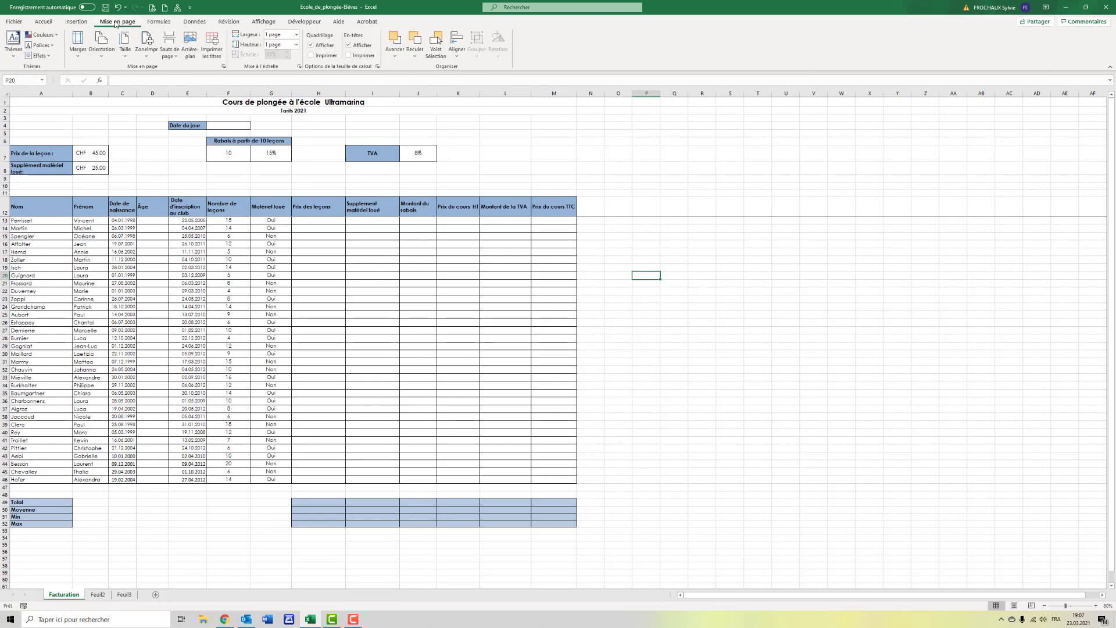
click(223, 66)
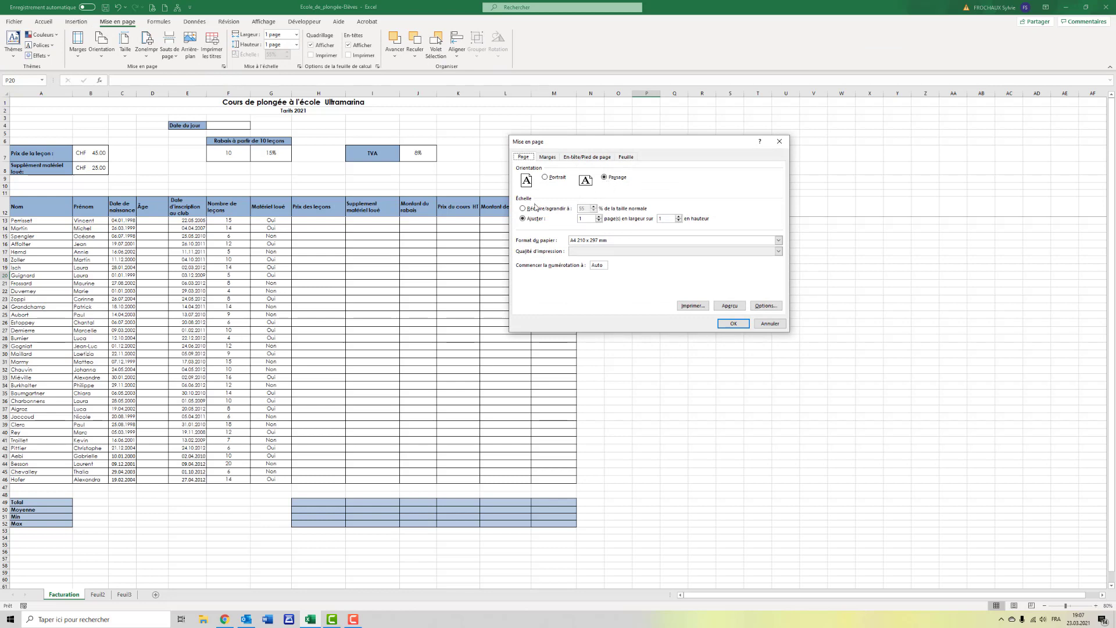
click(522, 218)
click(605, 177)
click(522, 219)
- Centre the printed sheet on the page both horizontally and vertically
click(547, 158)
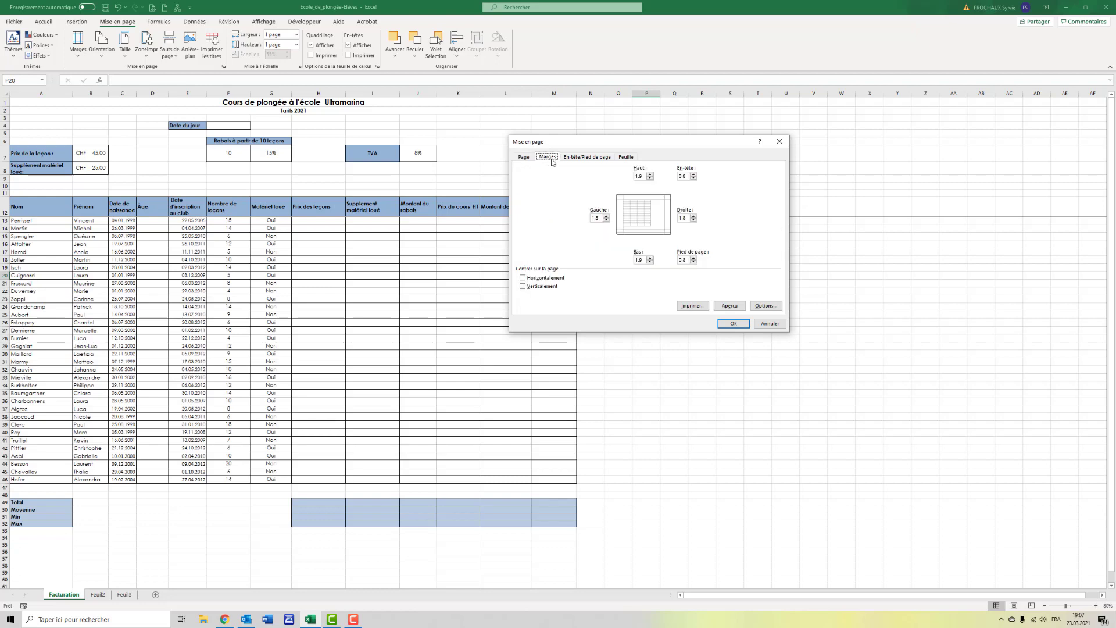
click(523, 278)
click(526, 288)
- Set row 12 to repeat at the top of each printed page, apply the page setup and check the print preview
drag(605, 144, 575, 145)
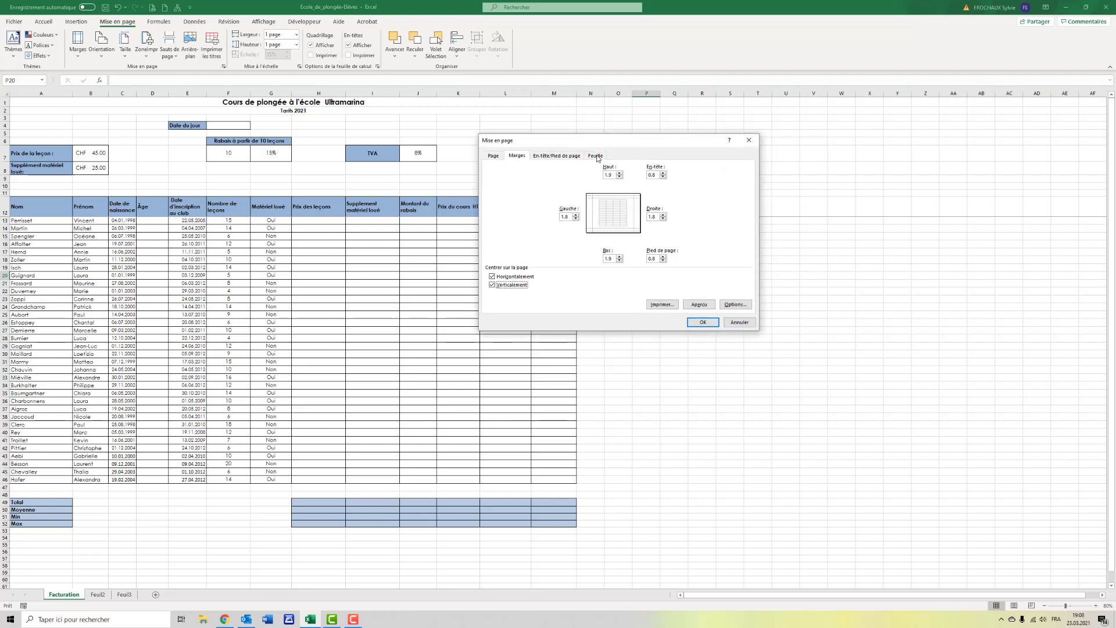
click(596, 156)
click(574, 187)
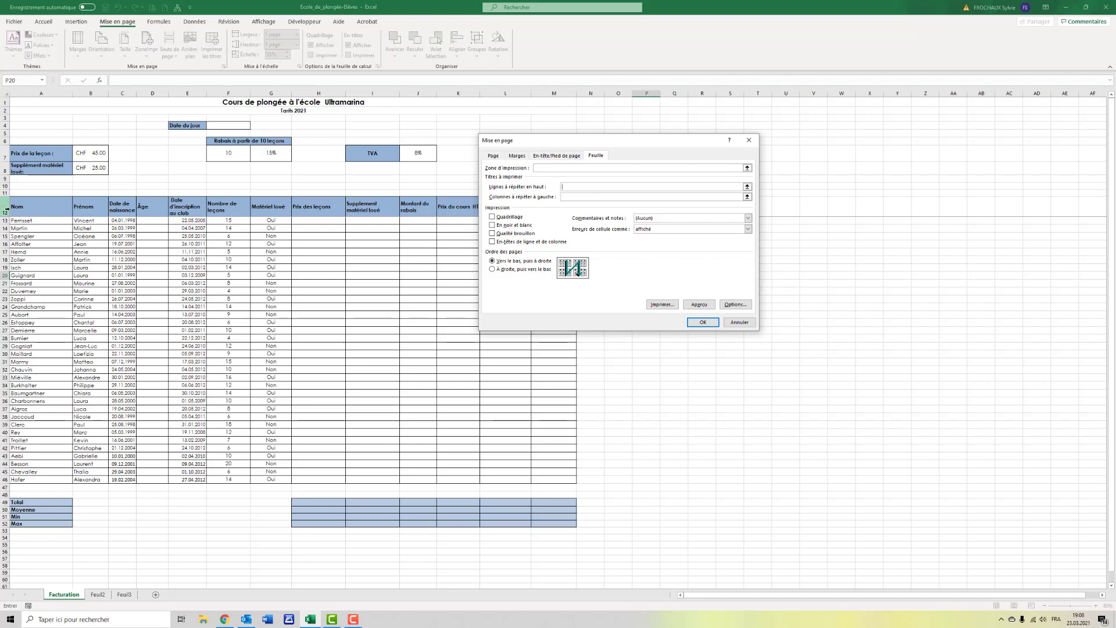
click(3, 207)
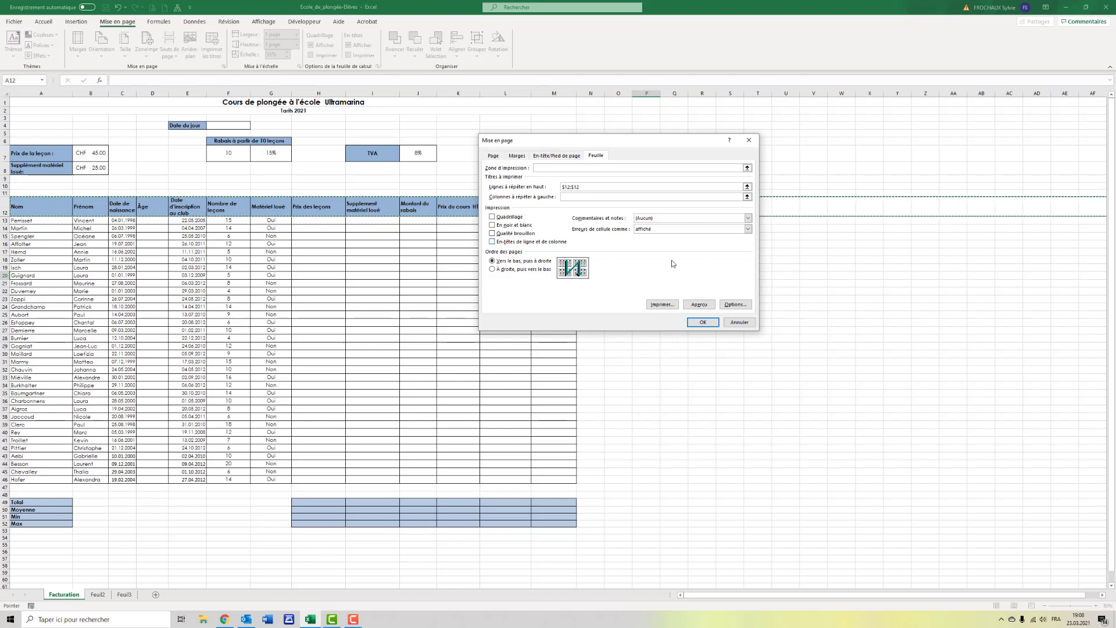
click(703, 322)
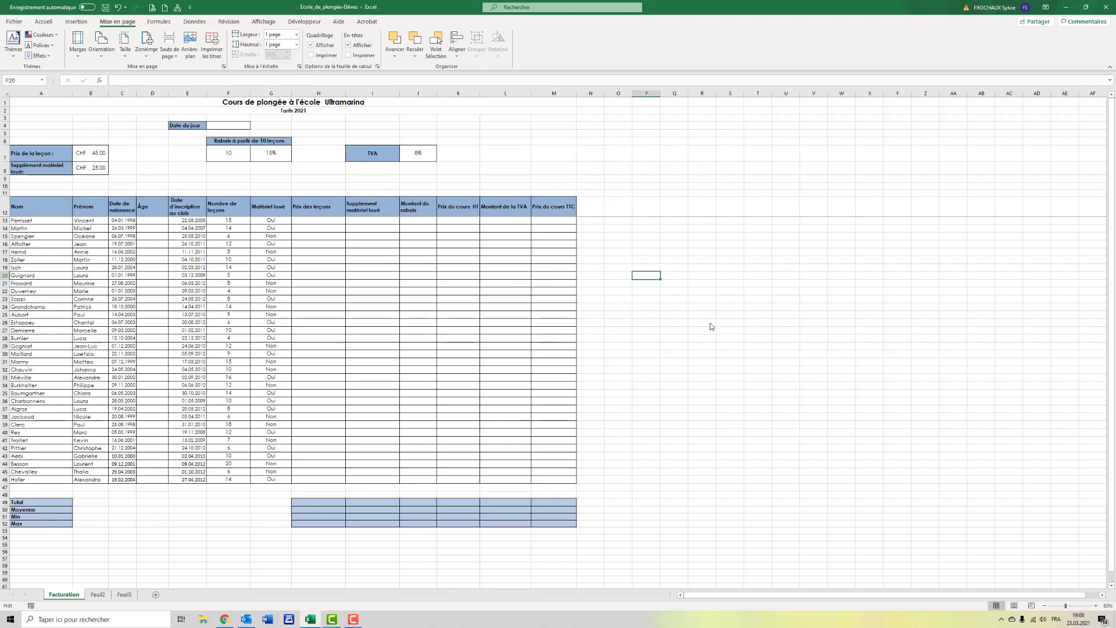
click(153, 7)
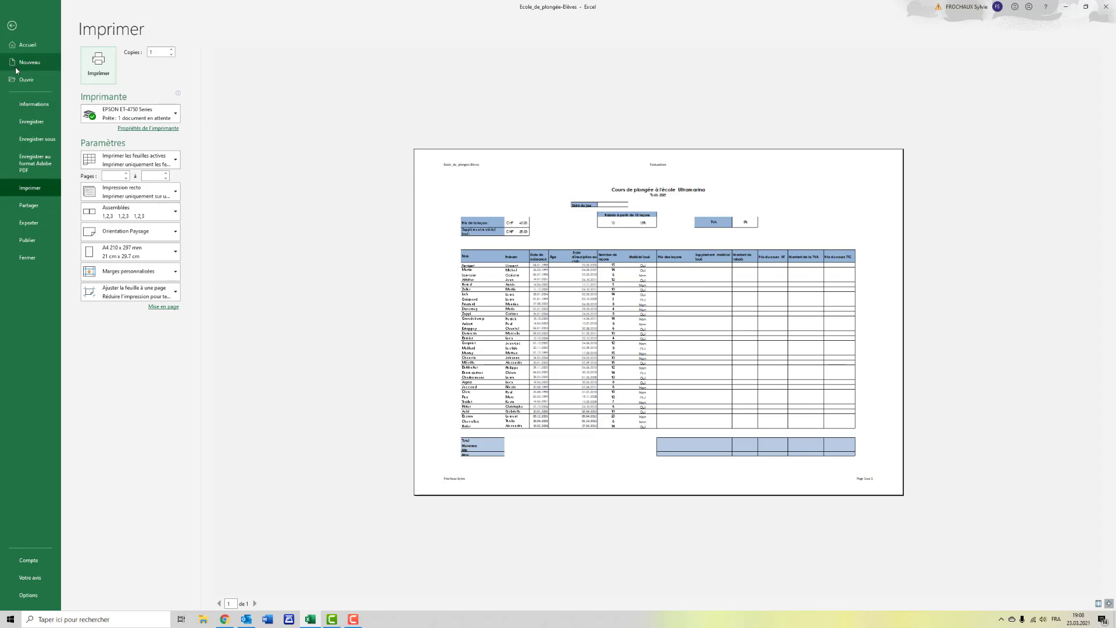
click(13, 26)
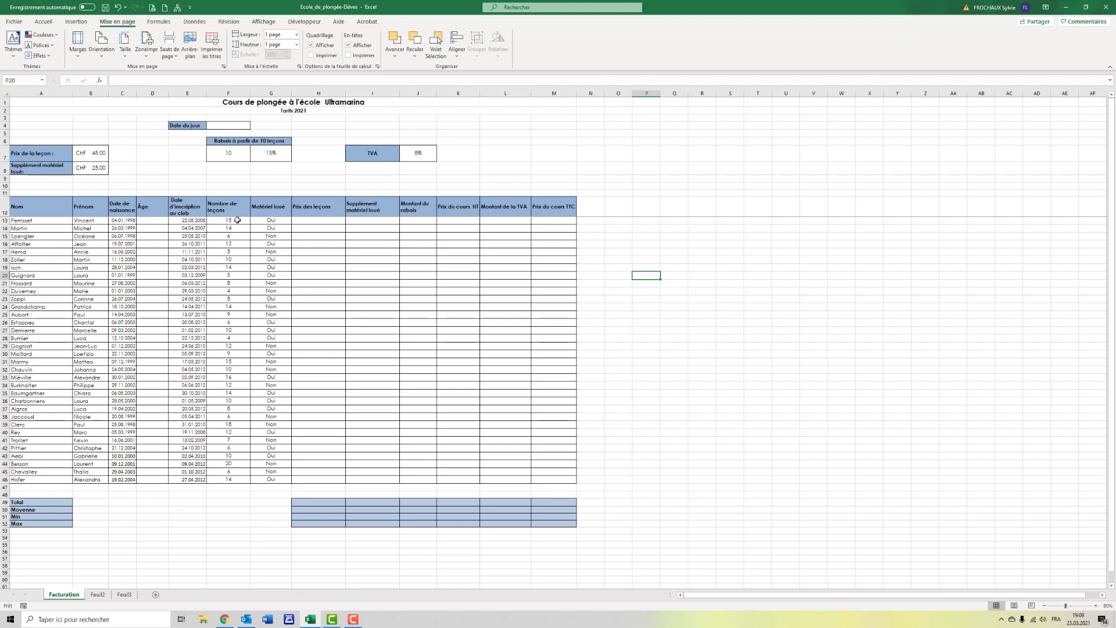
- Start a Greater Than conditional formatting rule with threshold 12 on the lesson counts in F13:F46
drag(238, 220, 226, 479)
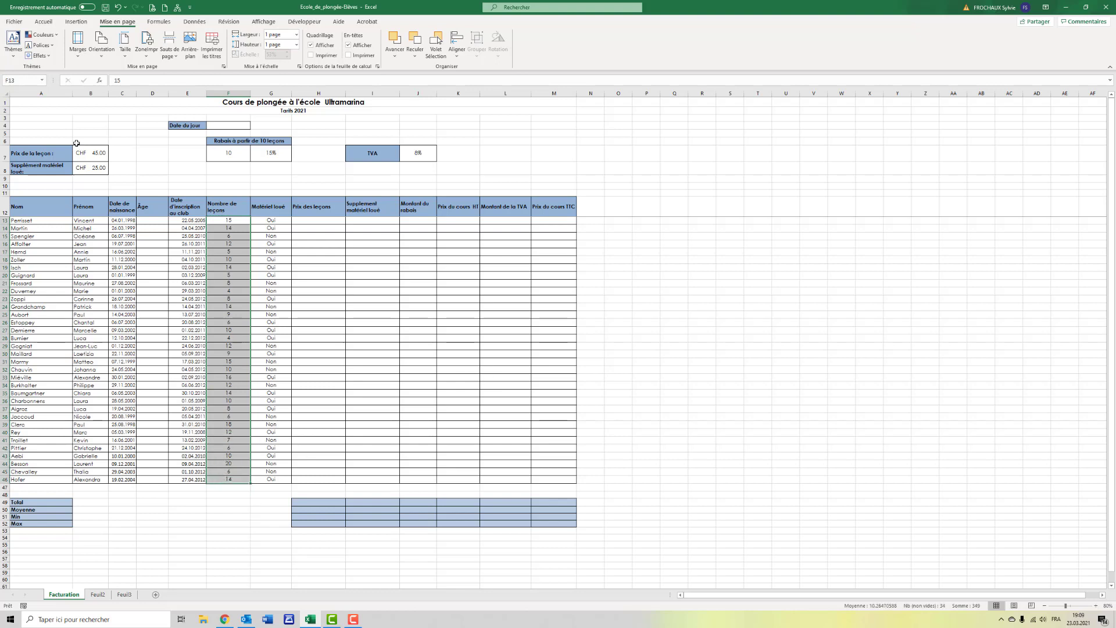
click(42, 23)
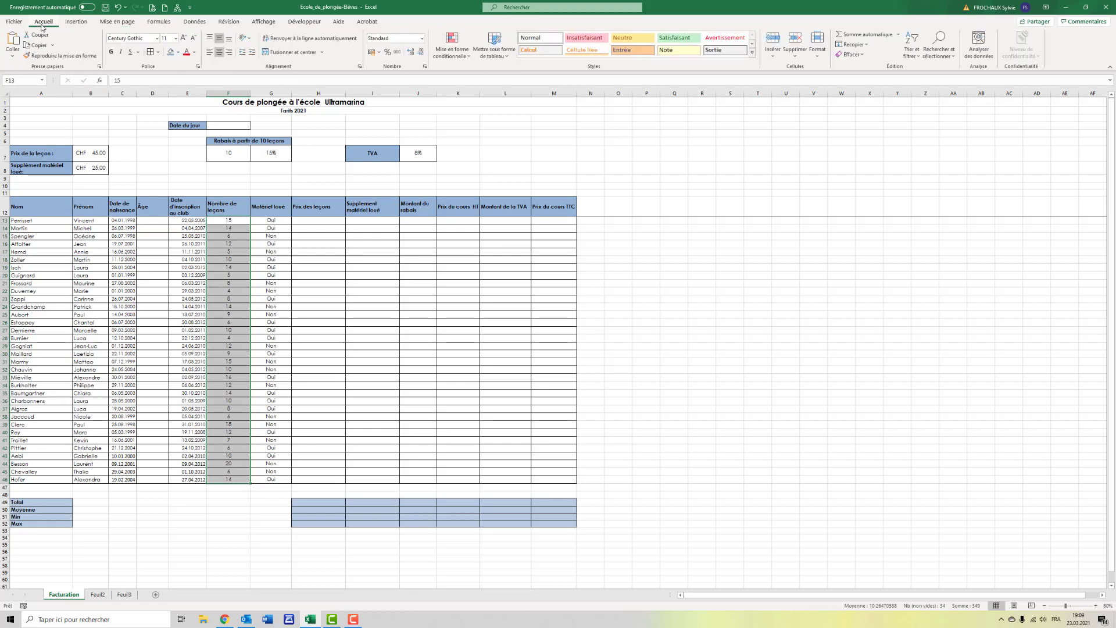
click(446, 59)
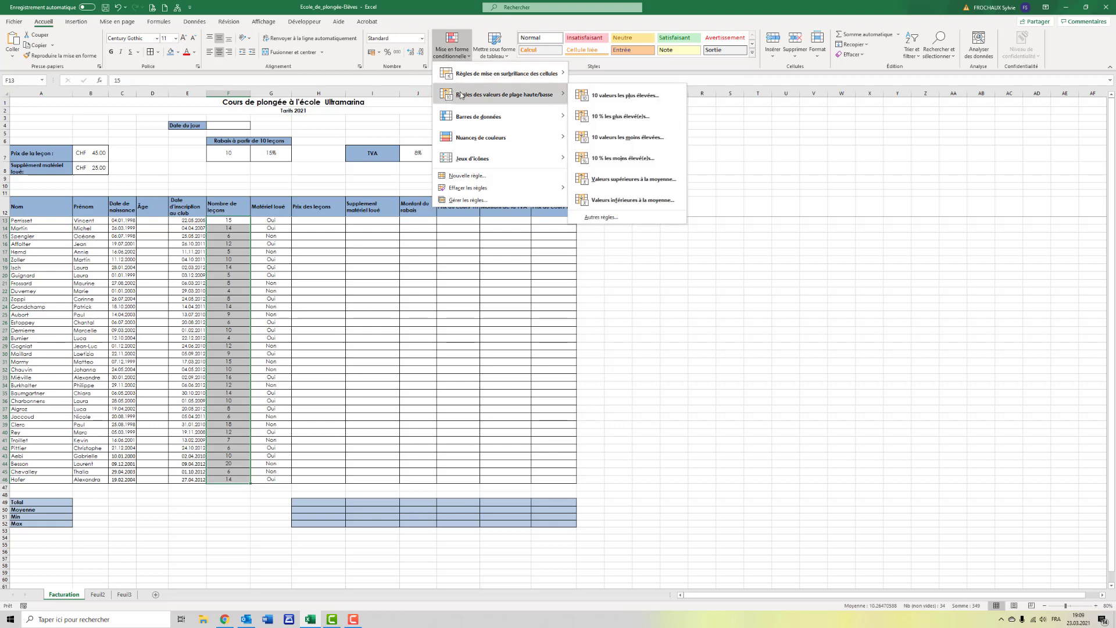
mouse_move(465, 104)
mouse_move(473, 83)
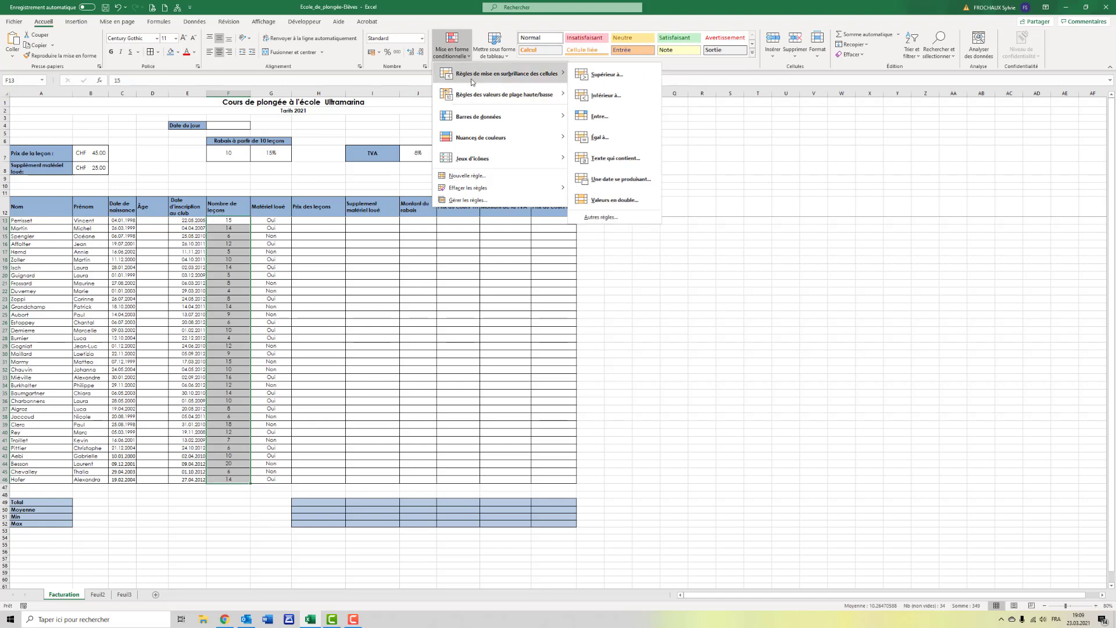
click(605, 78)
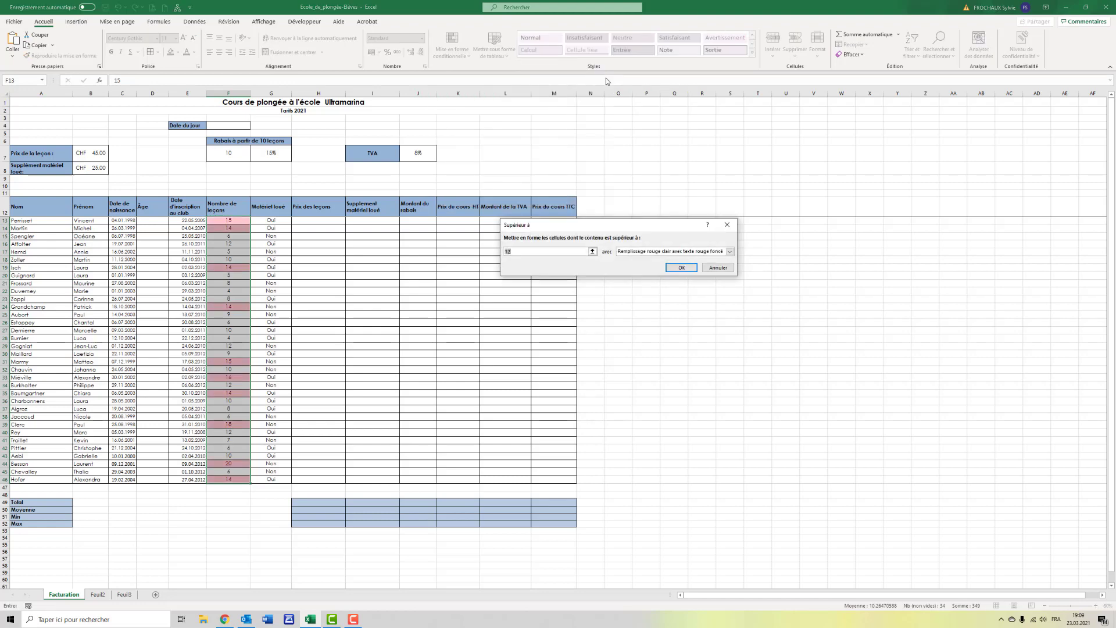
text(12)
- Give the rule a custom format with a light green fill
click(730, 252)
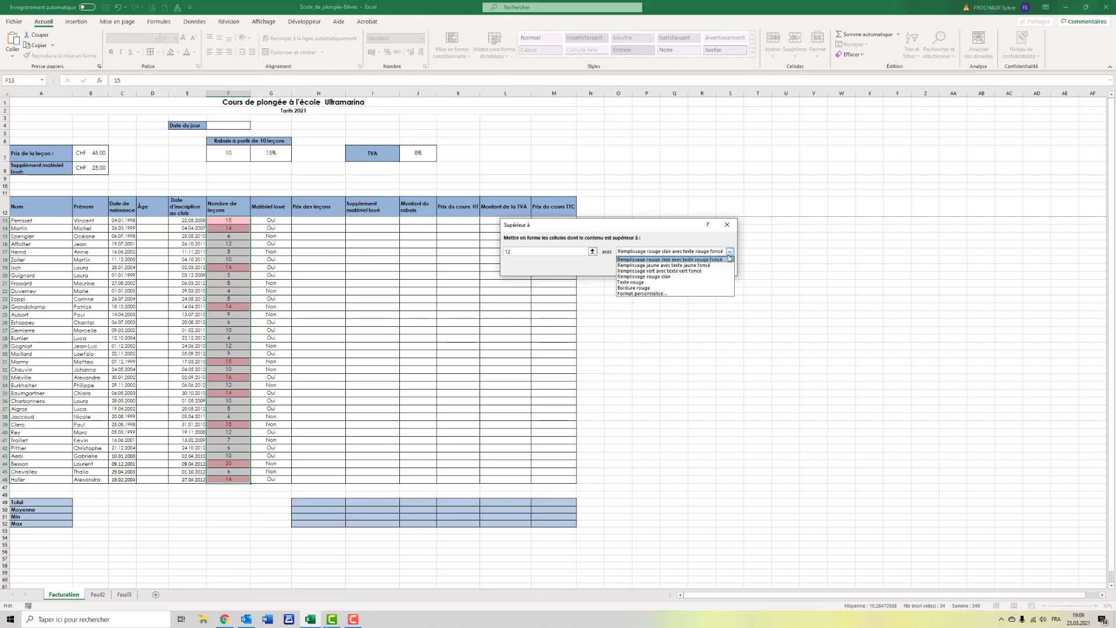
click(704, 294)
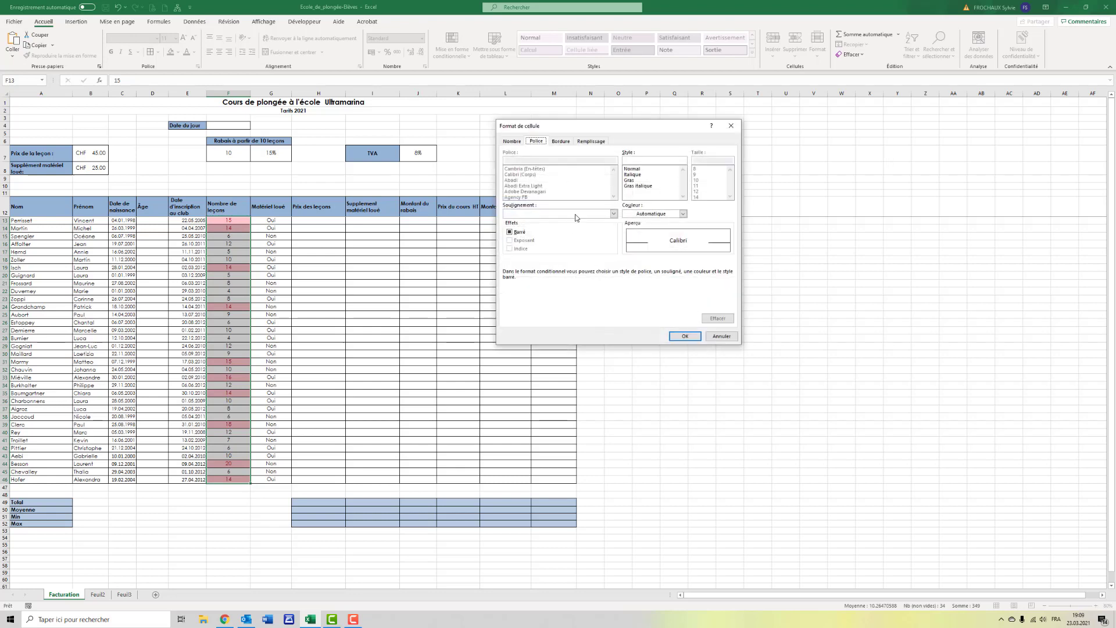
click(592, 141)
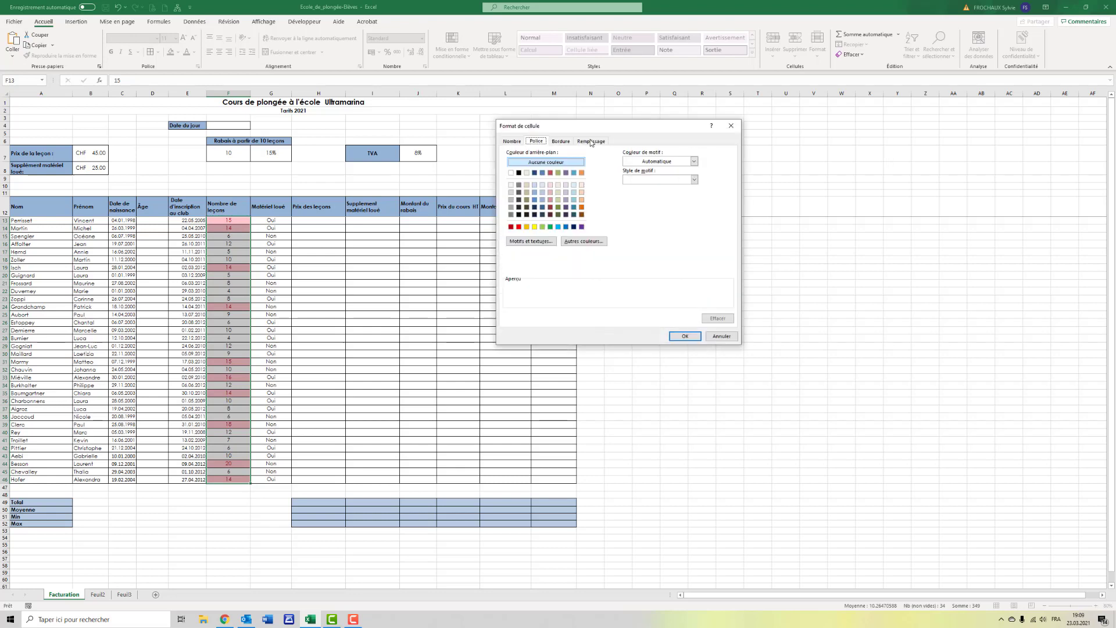
click(559, 201)
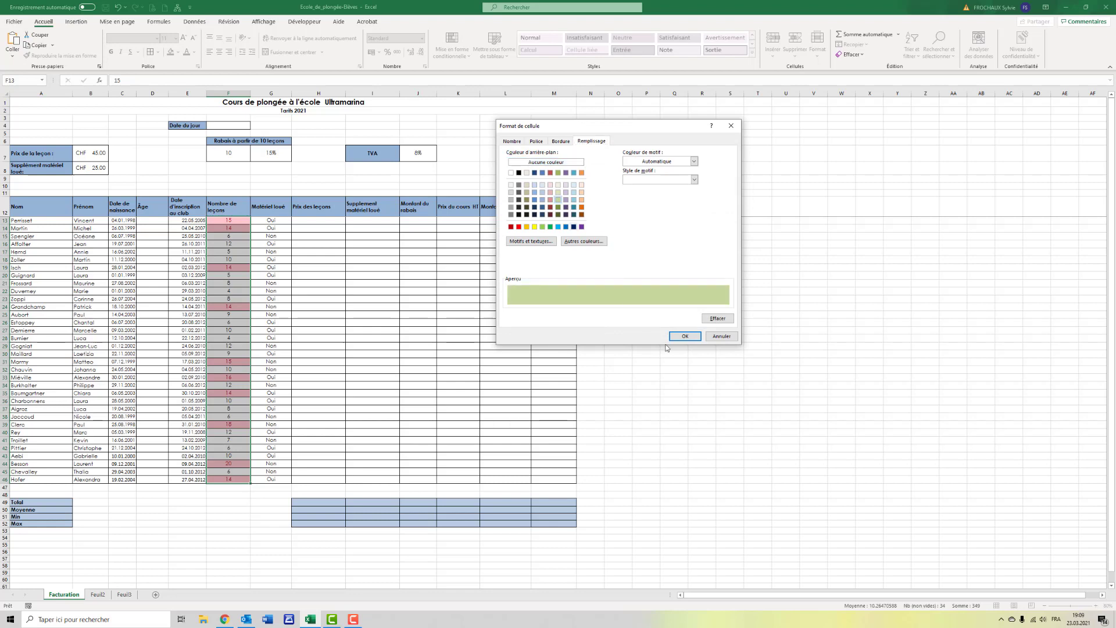
click(686, 335)
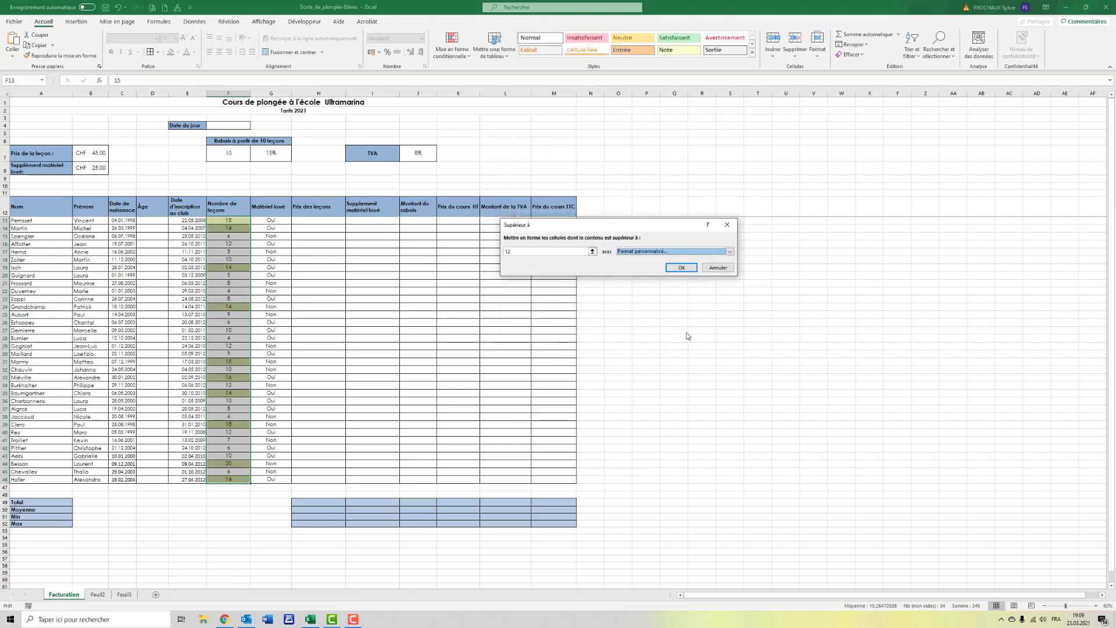
- Add the bold font style to the rule's custom format, keeping the automatic font colour, and apply the rule
click(733, 256)
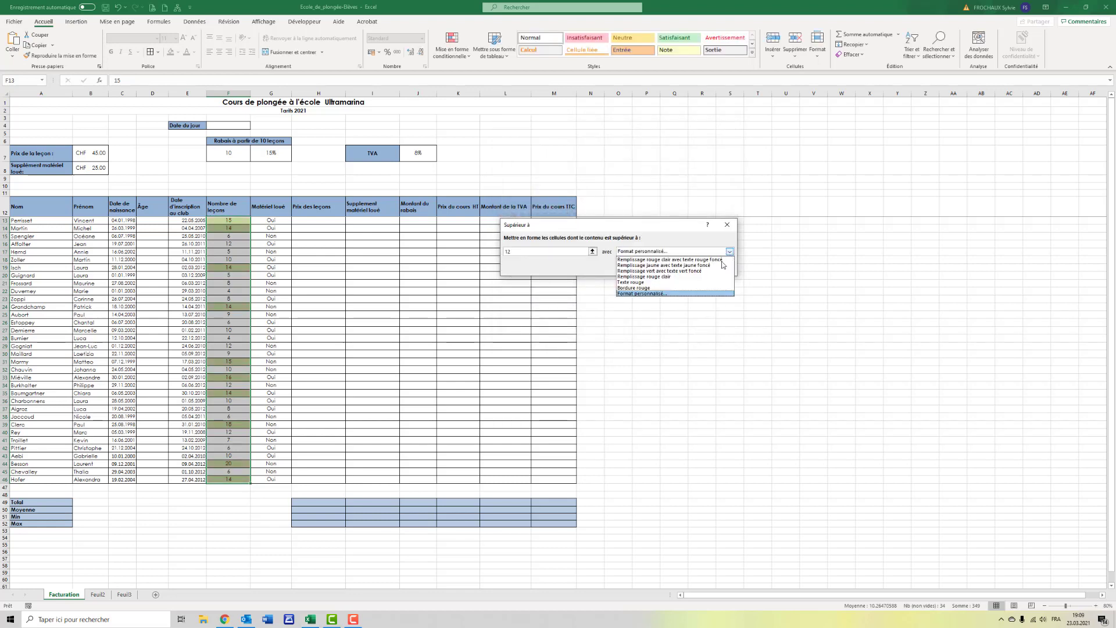
click(675, 295)
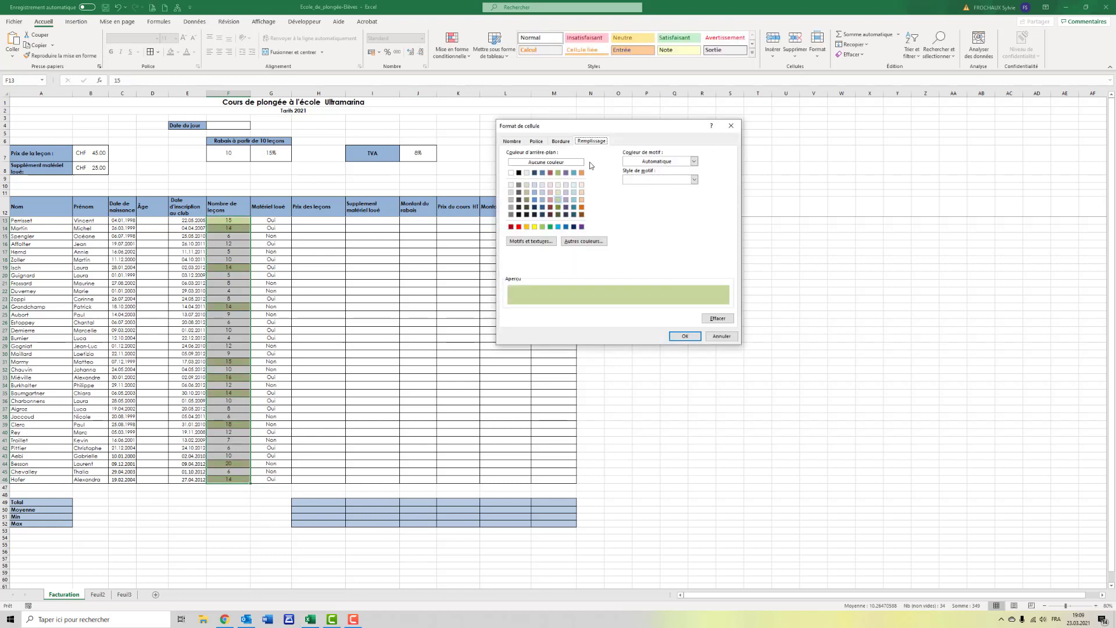
click(536, 143)
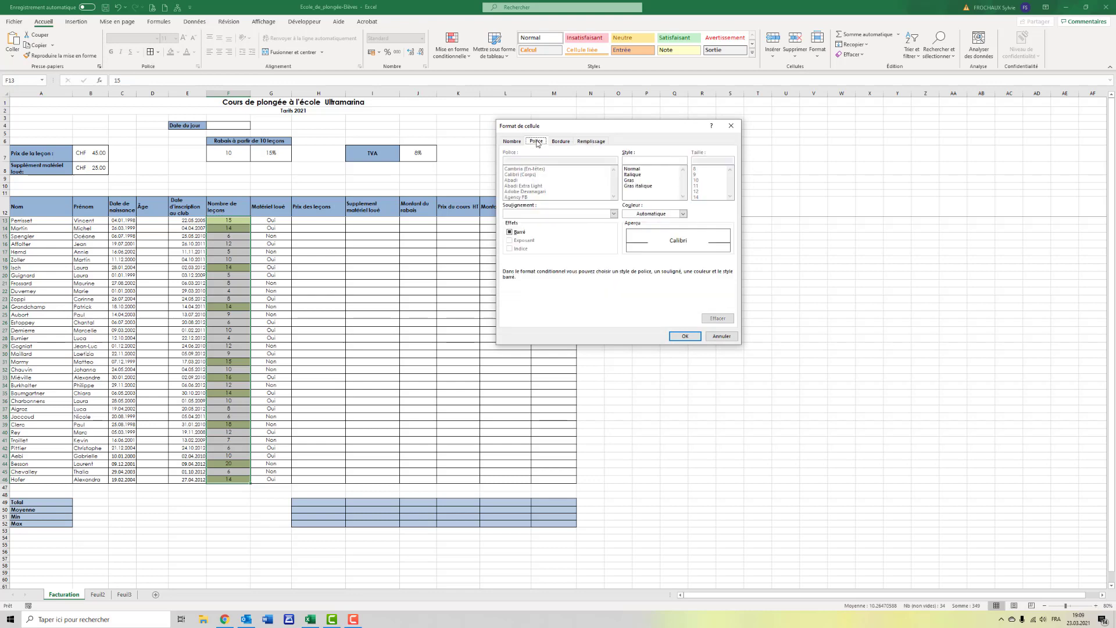
click(683, 213)
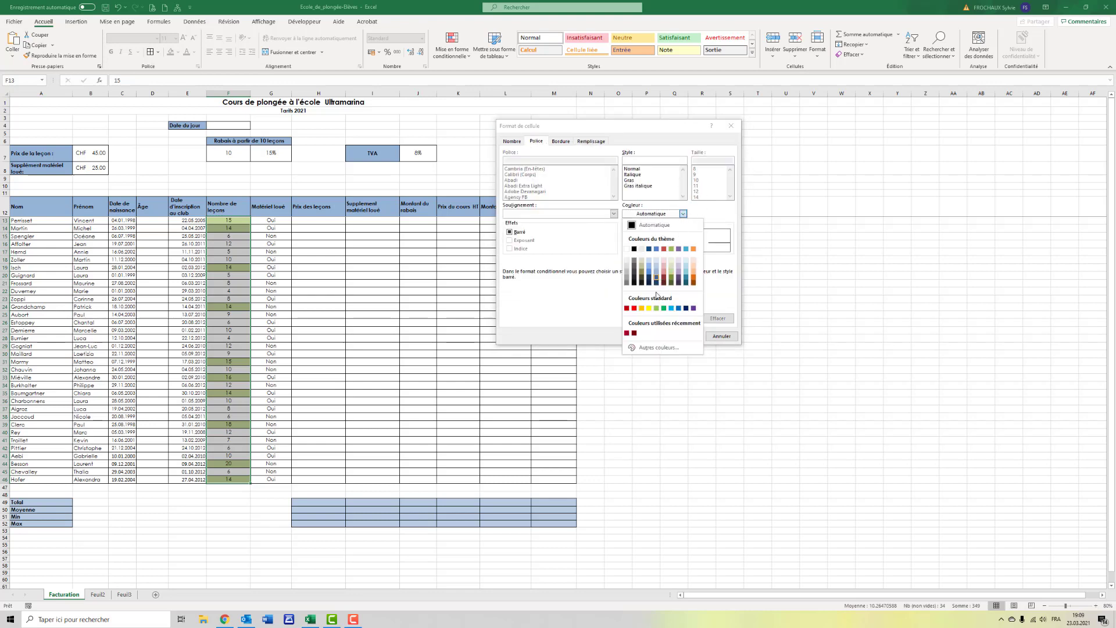
click(692, 225)
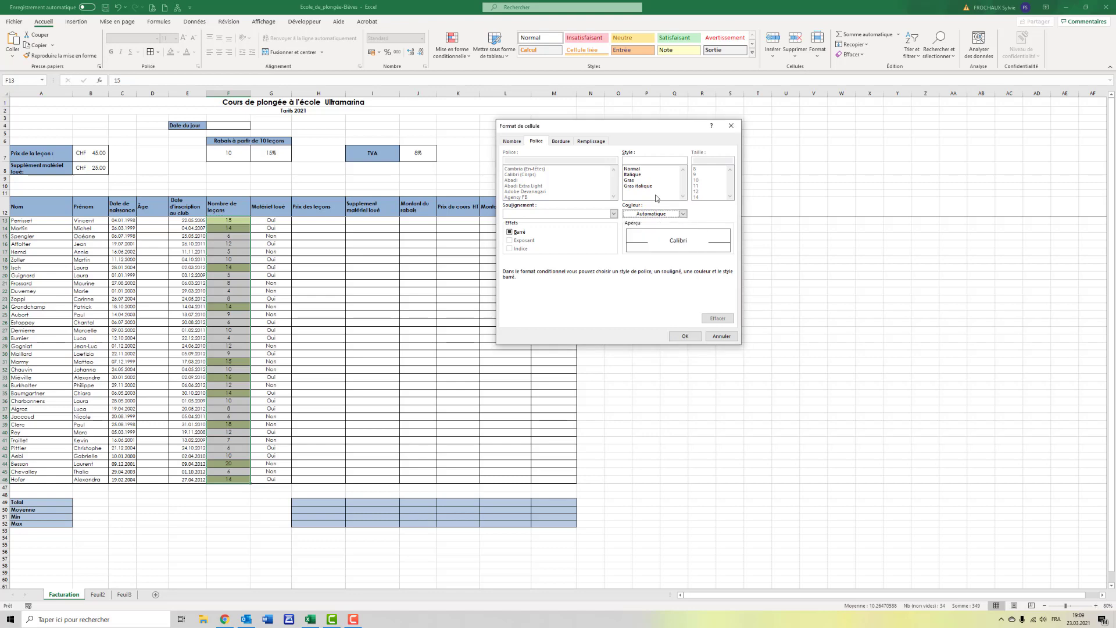
click(629, 180)
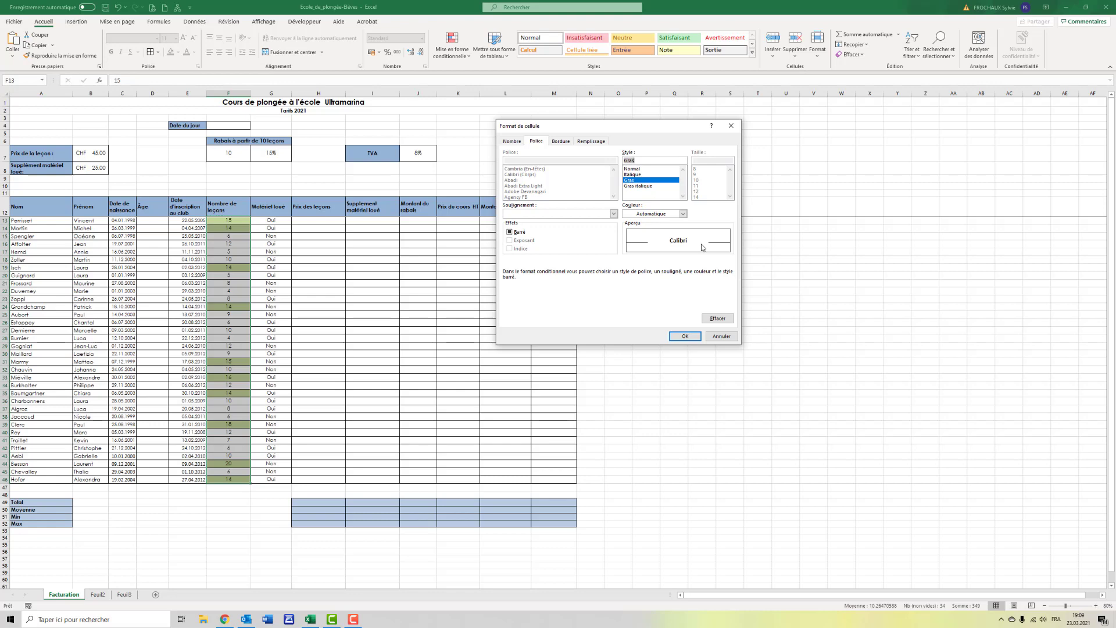
click(683, 214)
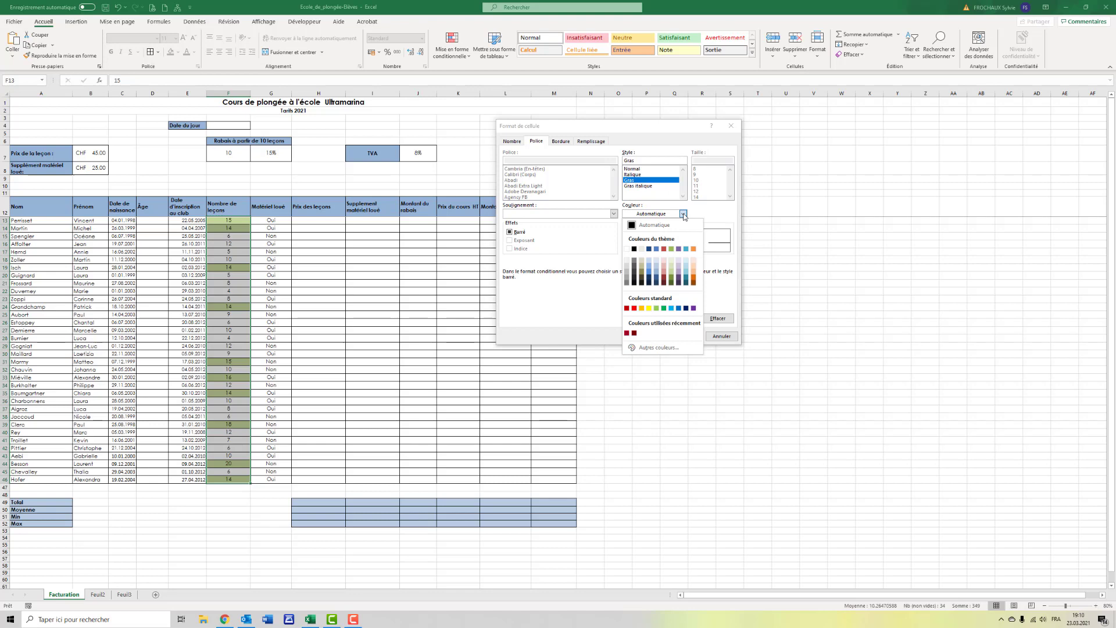
click(684, 214)
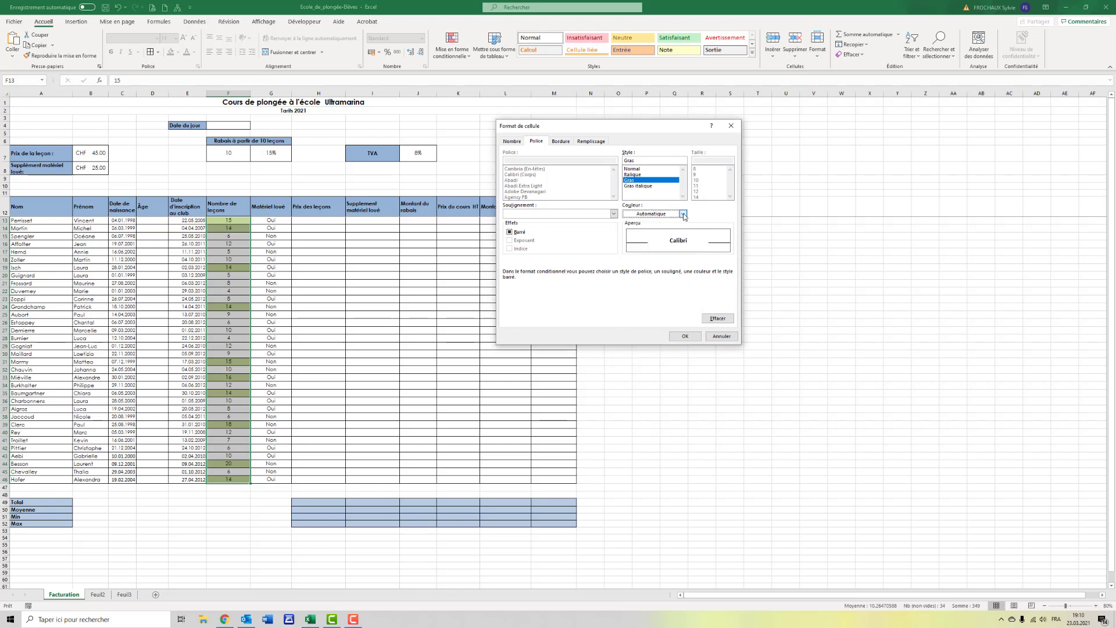
click(685, 337)
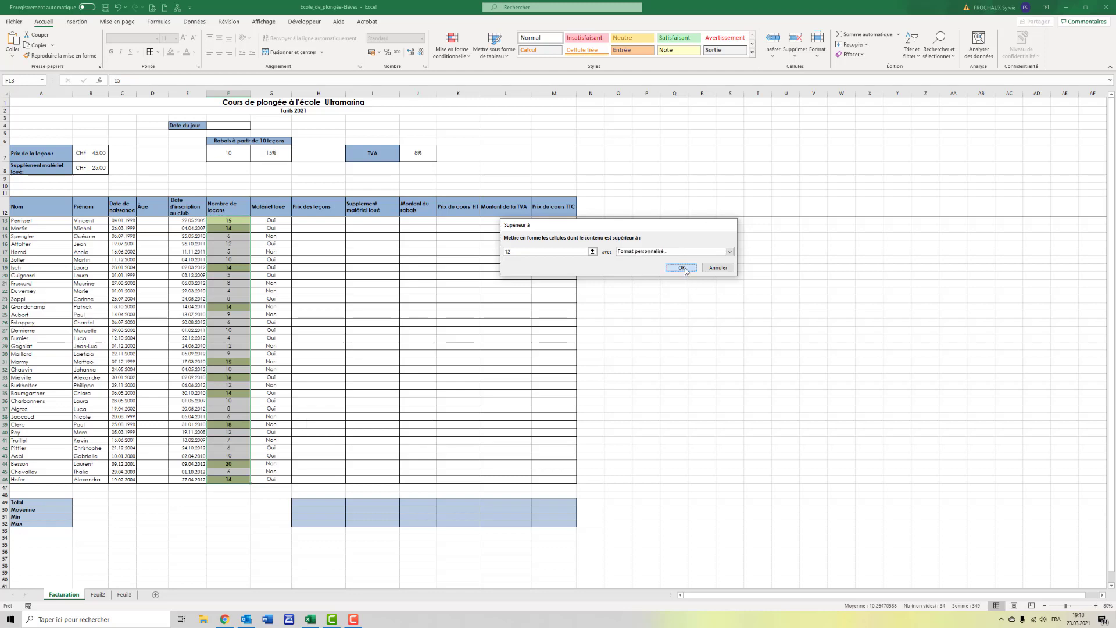
click(682, 268)
click(800, 356)
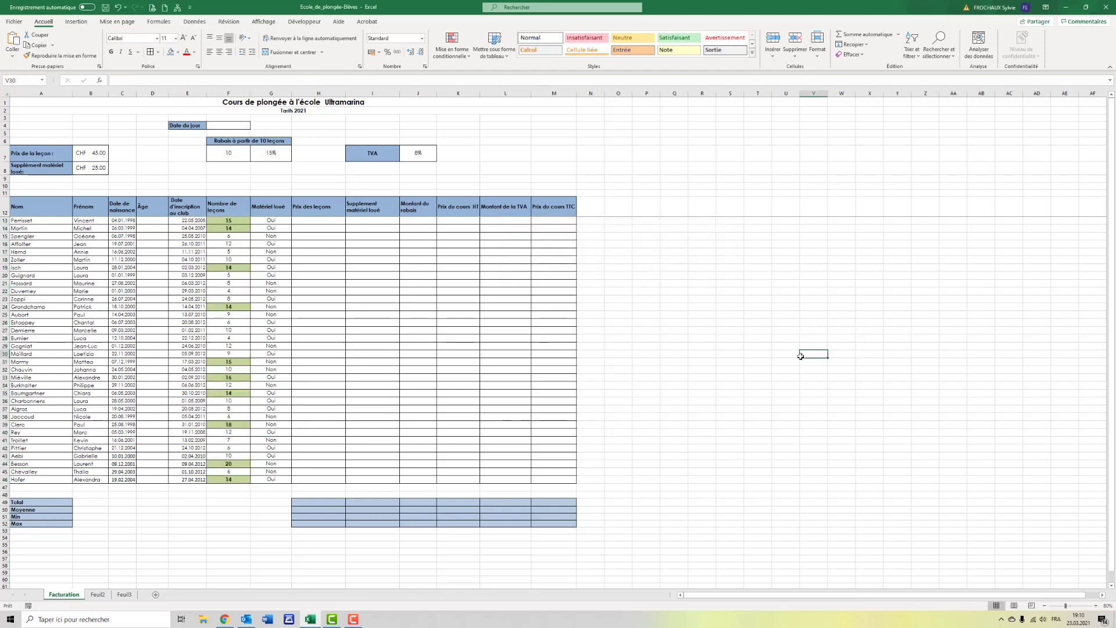
click(353, 619)
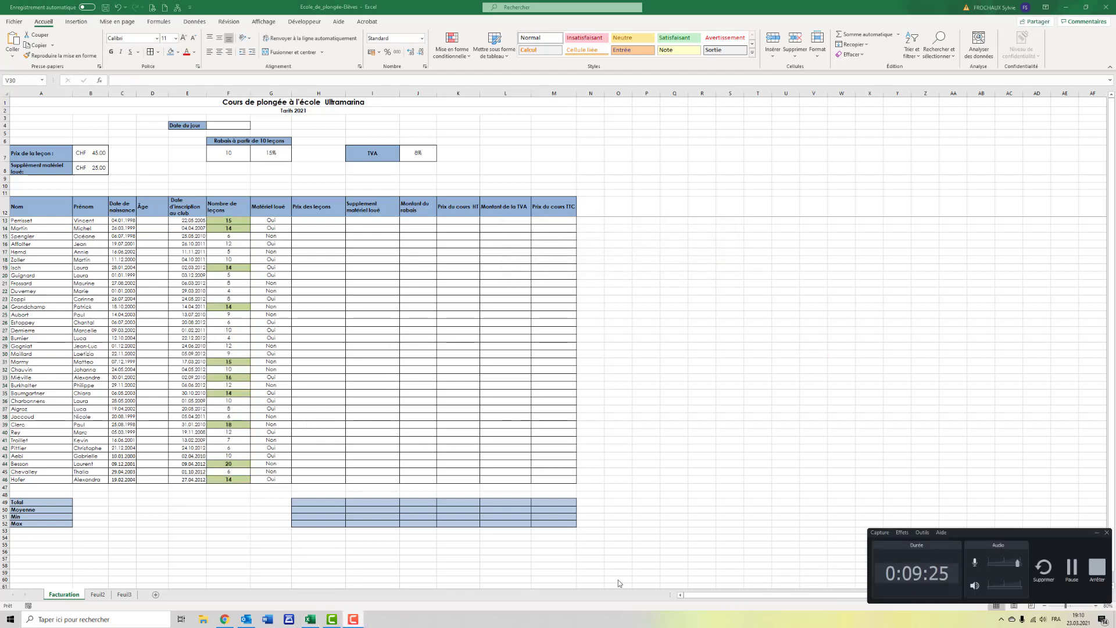